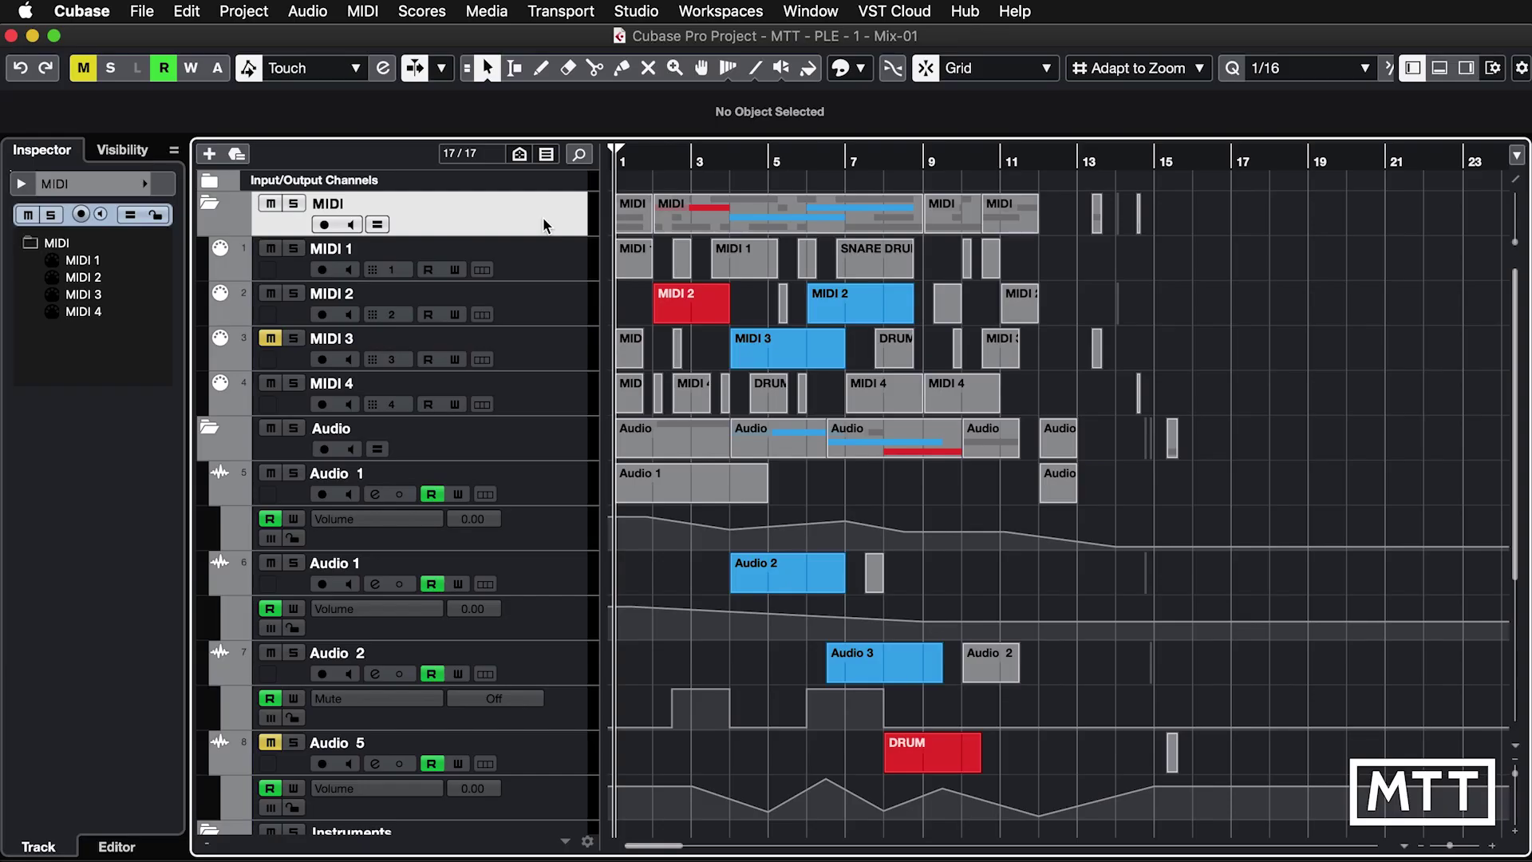
Step: View the 'Delete all Volume Automation Tracks' preset in the Project Logical Editor, then close it
{"action": "left_click", "coordinate": [248, 12]}
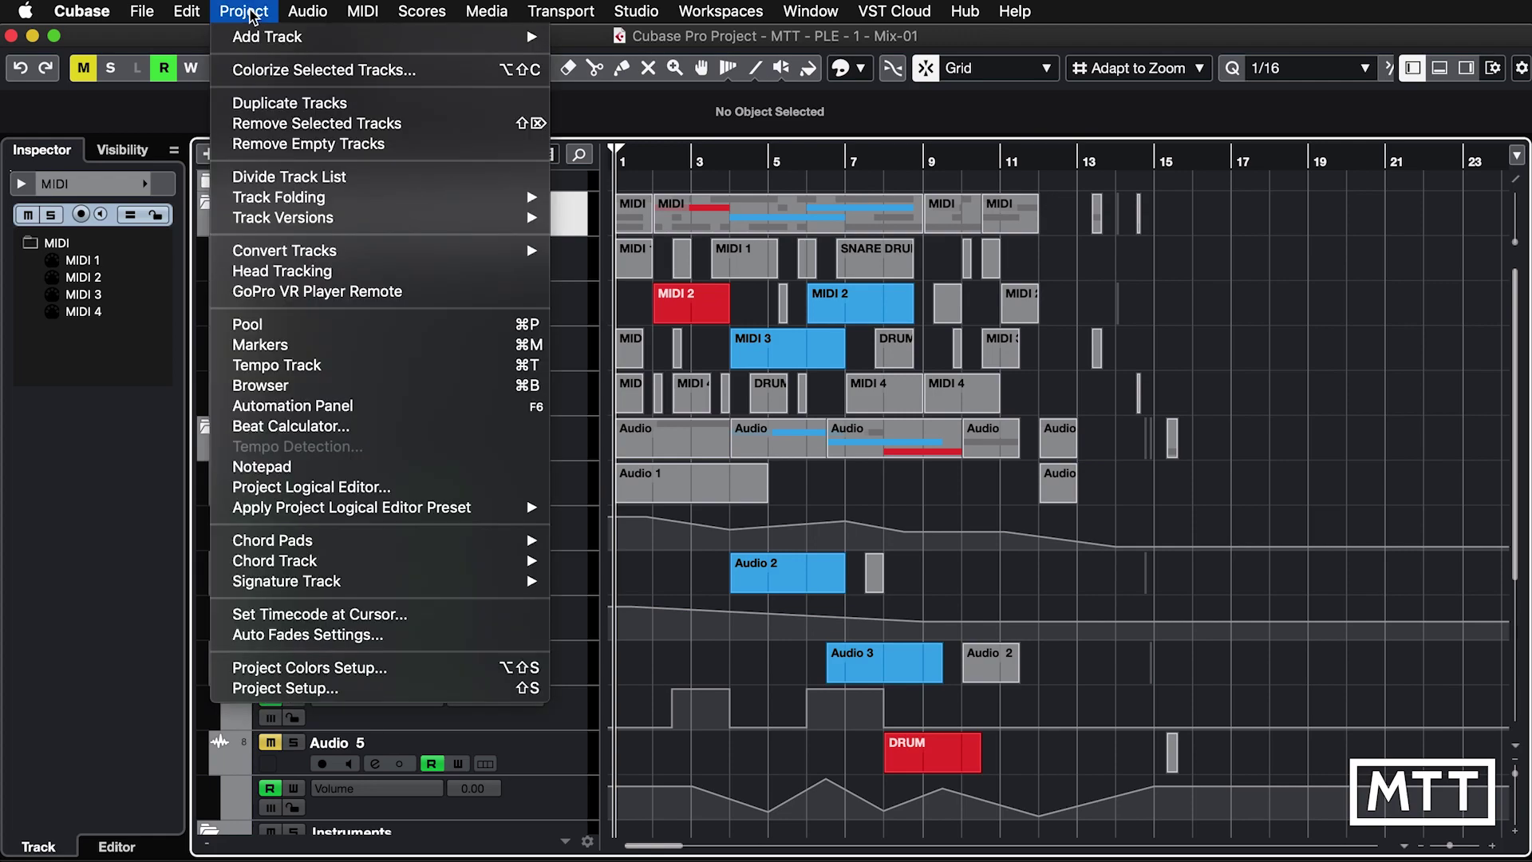
{"action": "left_click", "coordinate": [307, 488]}
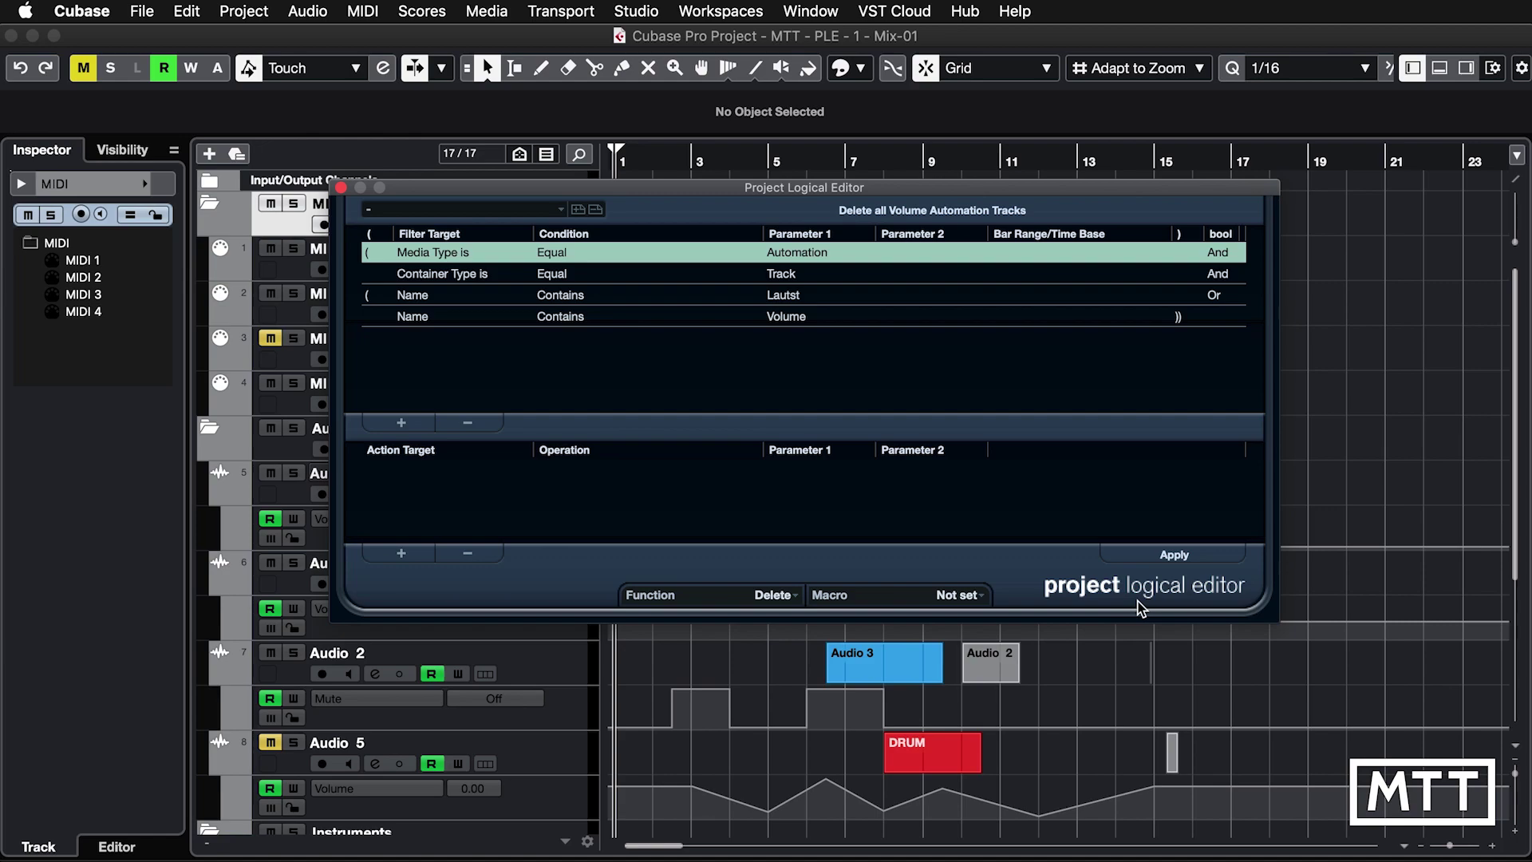
{"action": "left_click", "coordinate": [341, 189]}
{"action": "left_click", "coordinate": [246, 13]}
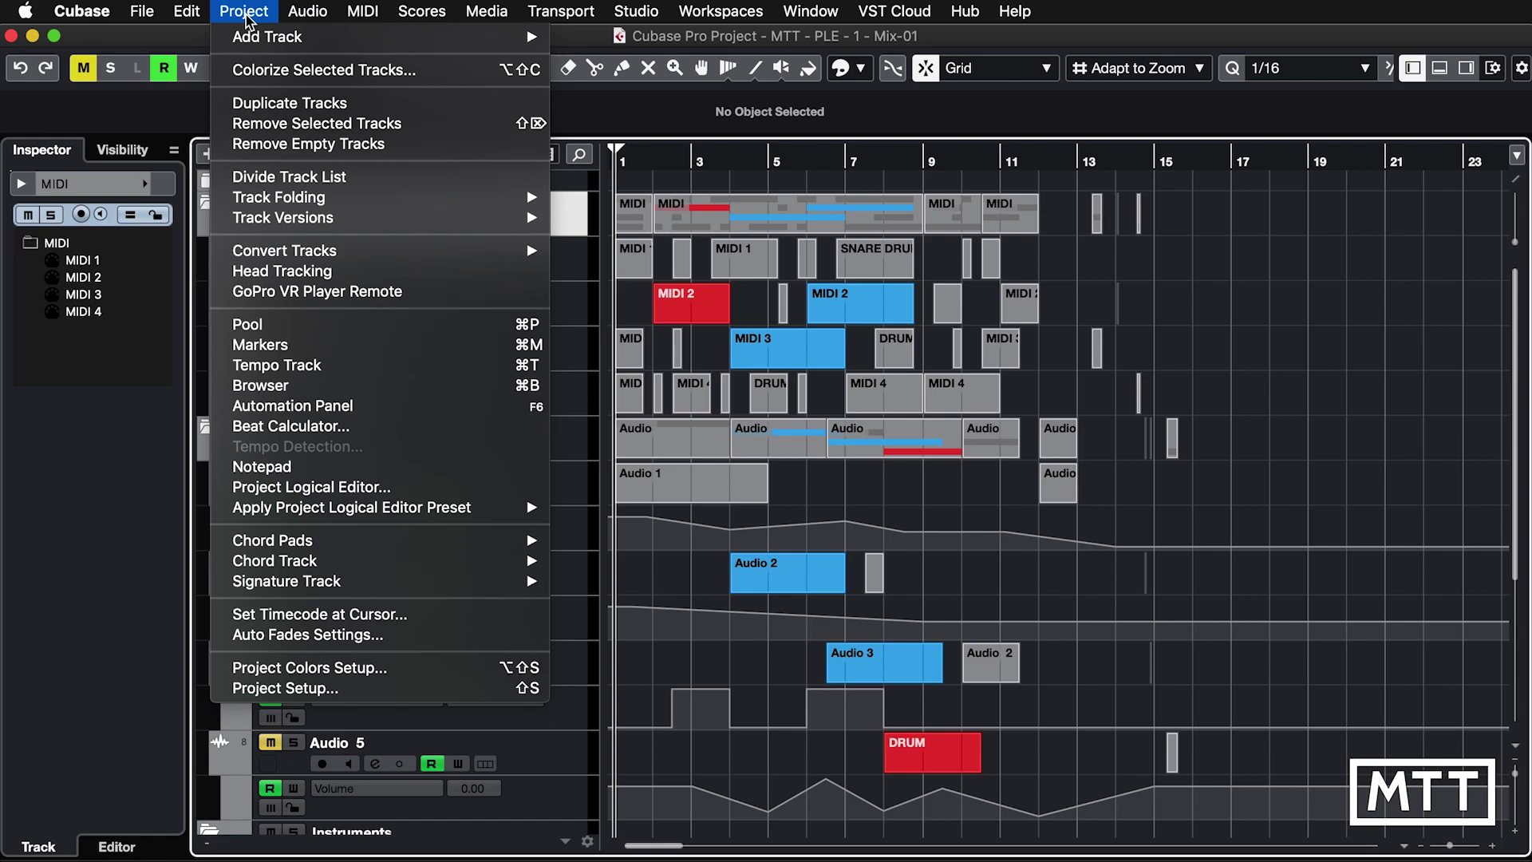
Step: Run the Examples preset 'Colorize small MIDI parts' on the project
{"action": "mouse_move", "coordinate": [451, 510]}
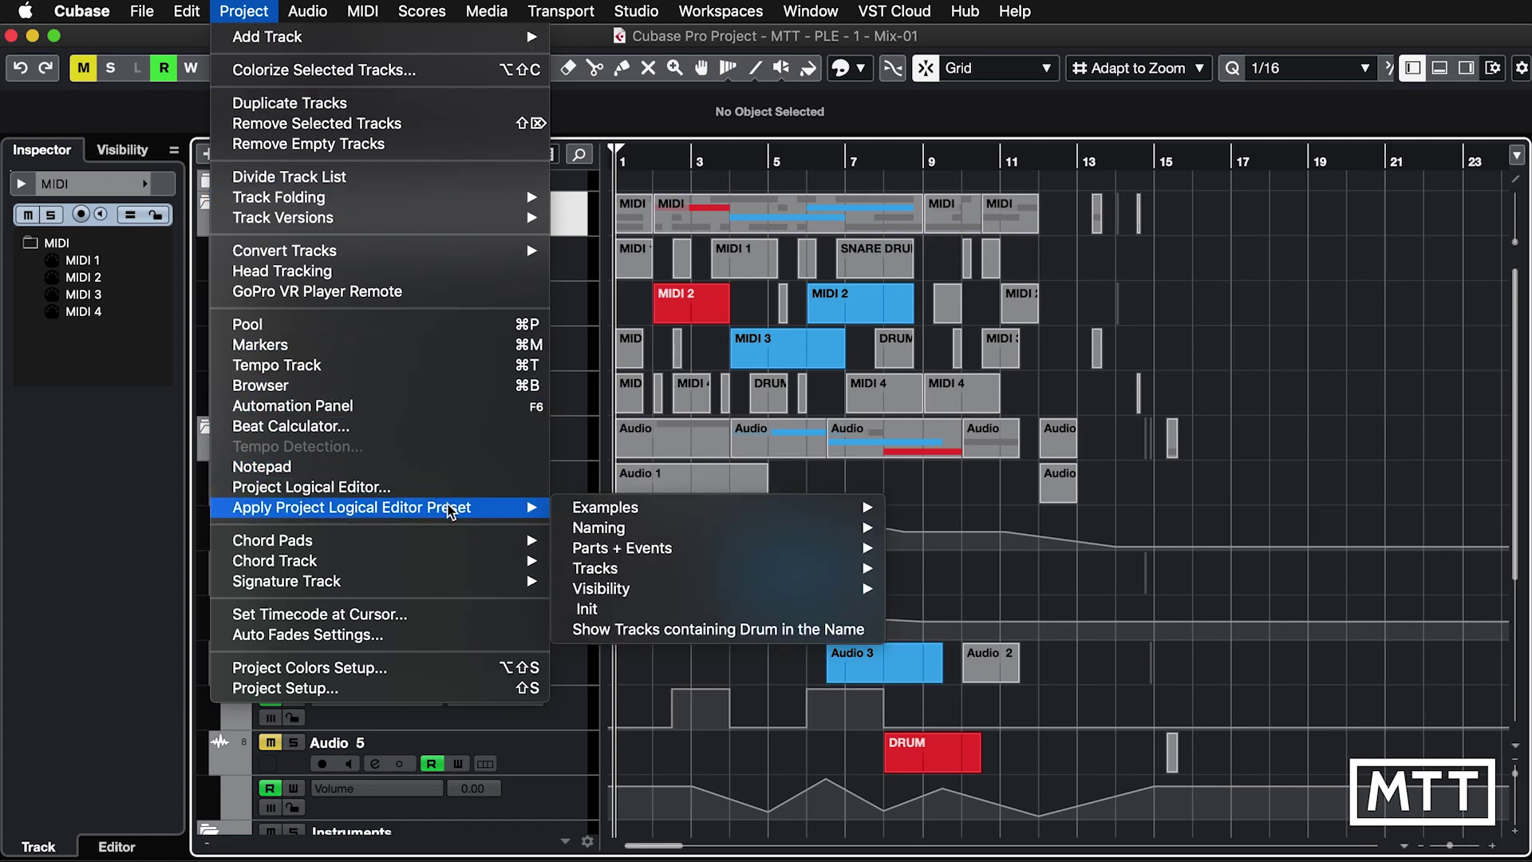
{"action": "mouse_move", "coordinate": [640, 510]}
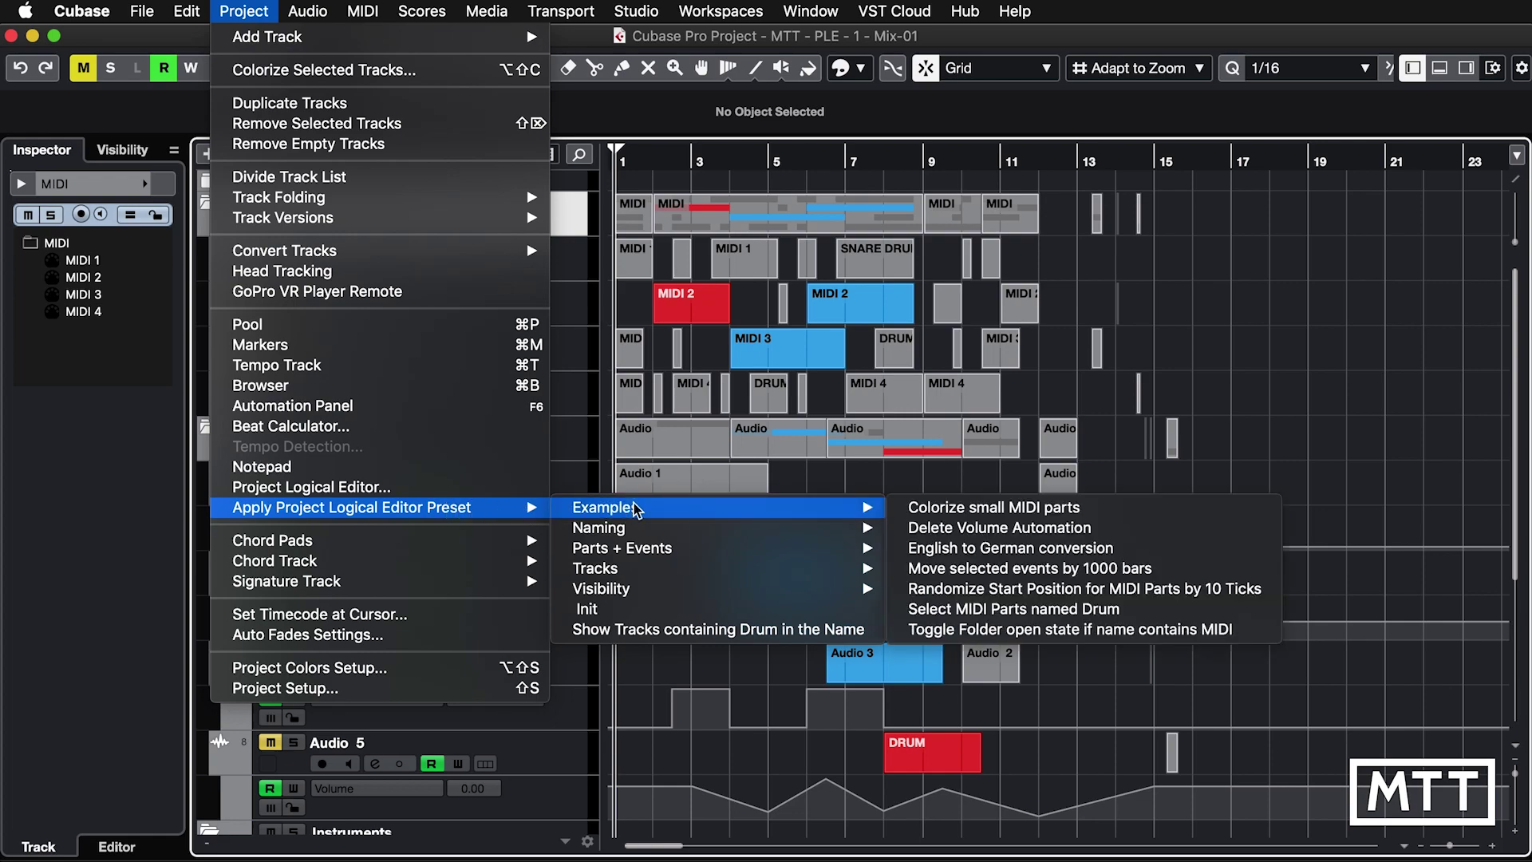
{"action": "left_click", "coordinate": [925, 510]}
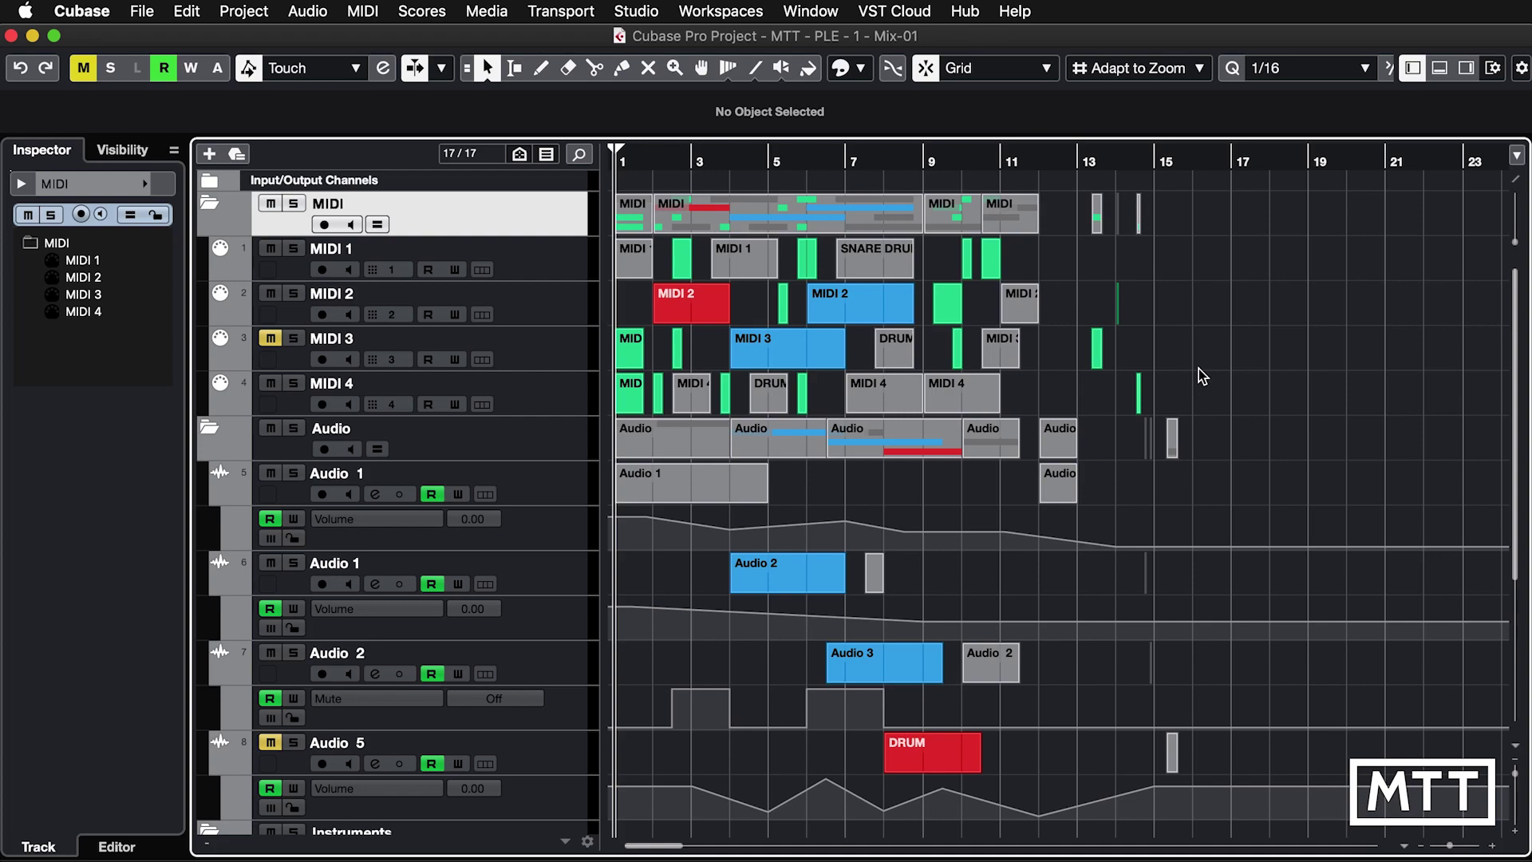
Step: Browse the Project Logical Editor preset lists and dismiss them without applying anything
{"action": "left_click", "coordinate": [258, 16]}
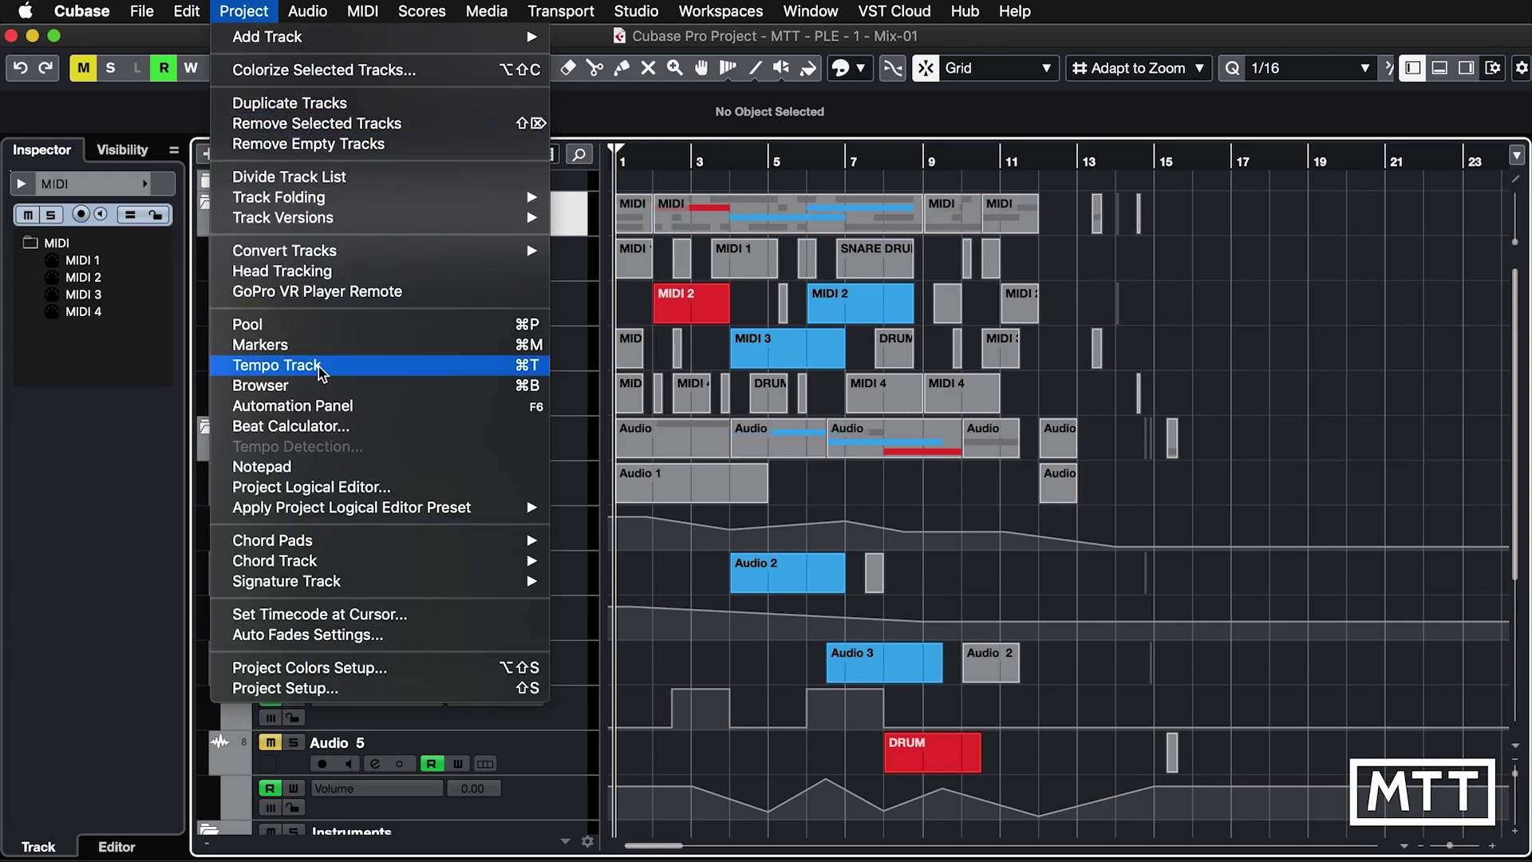
{"action": "mouse_move", "coordinate": [391, 507]}
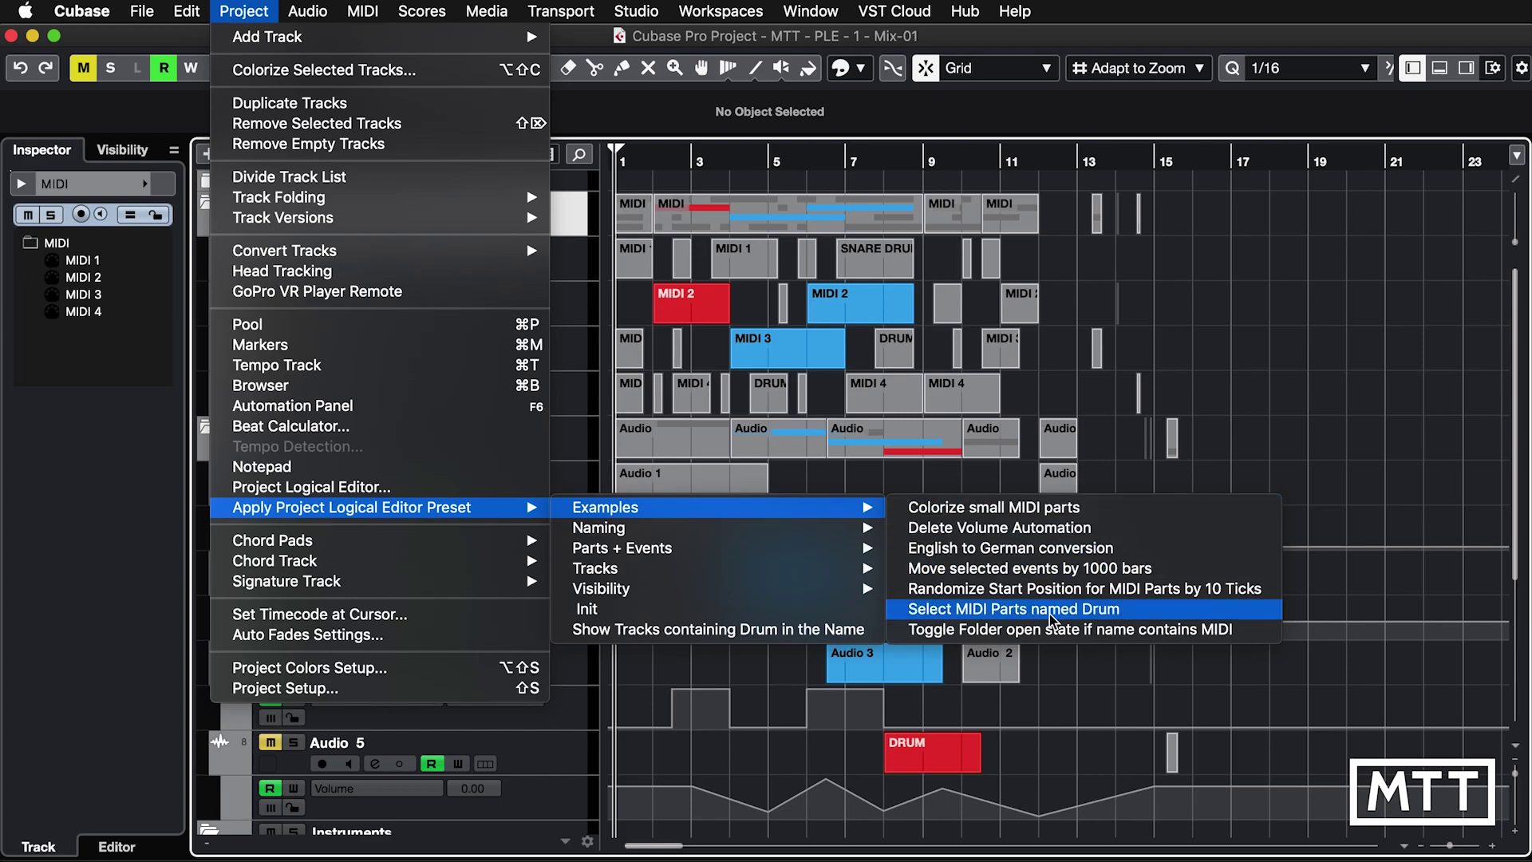
{"action": "left_click", "coordinate": [1298, 498]}
{"action": "scroll", "coordinate": [1284, 494], "scroll_direction": "down", "scroll_amount": 4}
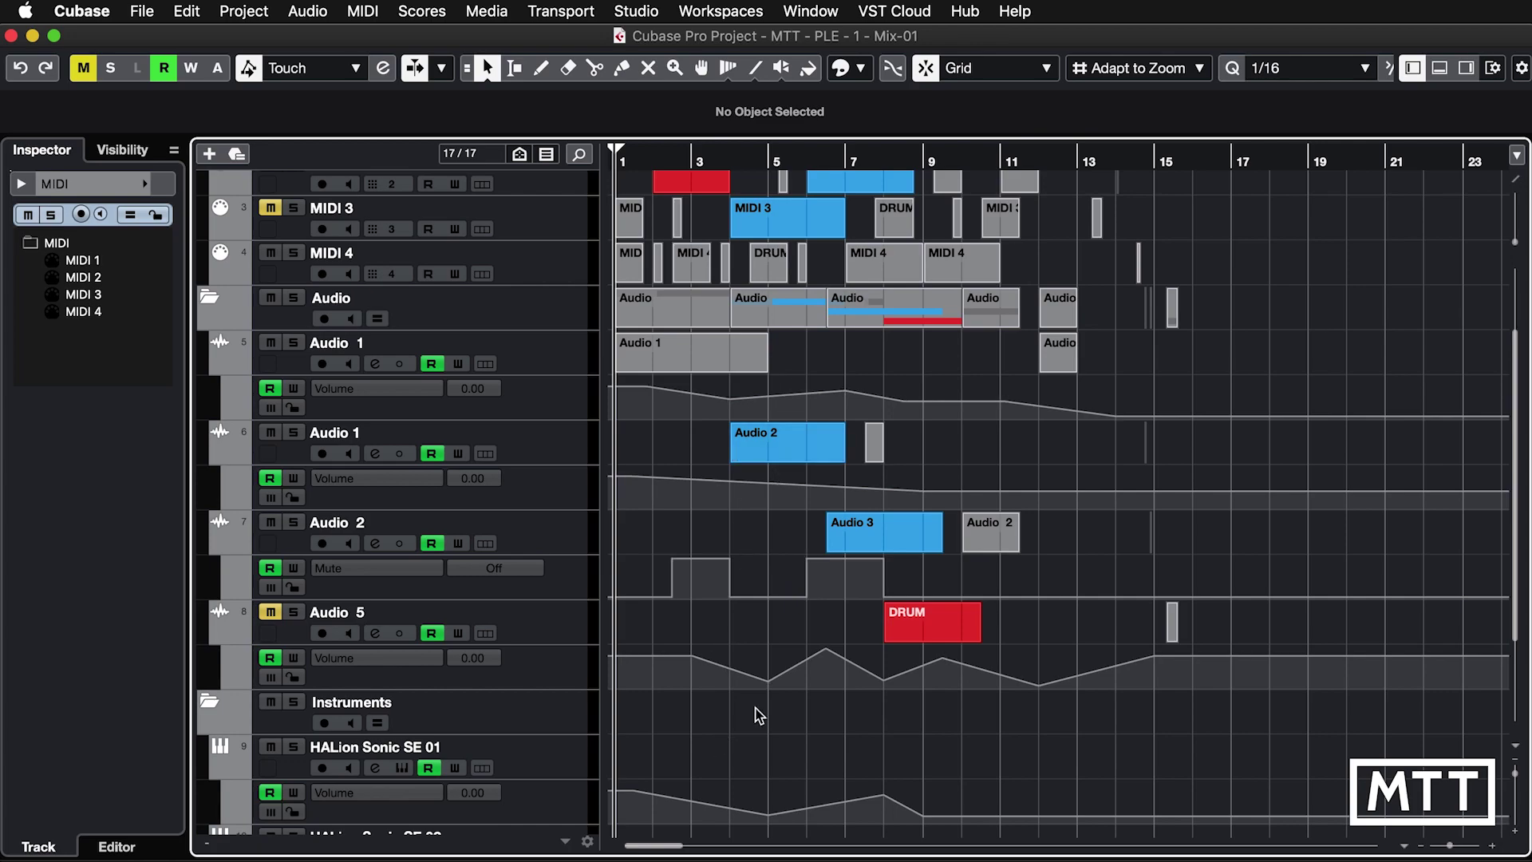
Step: Run the Examples preset 'Delete Volume Automation' on the project
{"action": "left_click", "coordinate": [244, 11]}
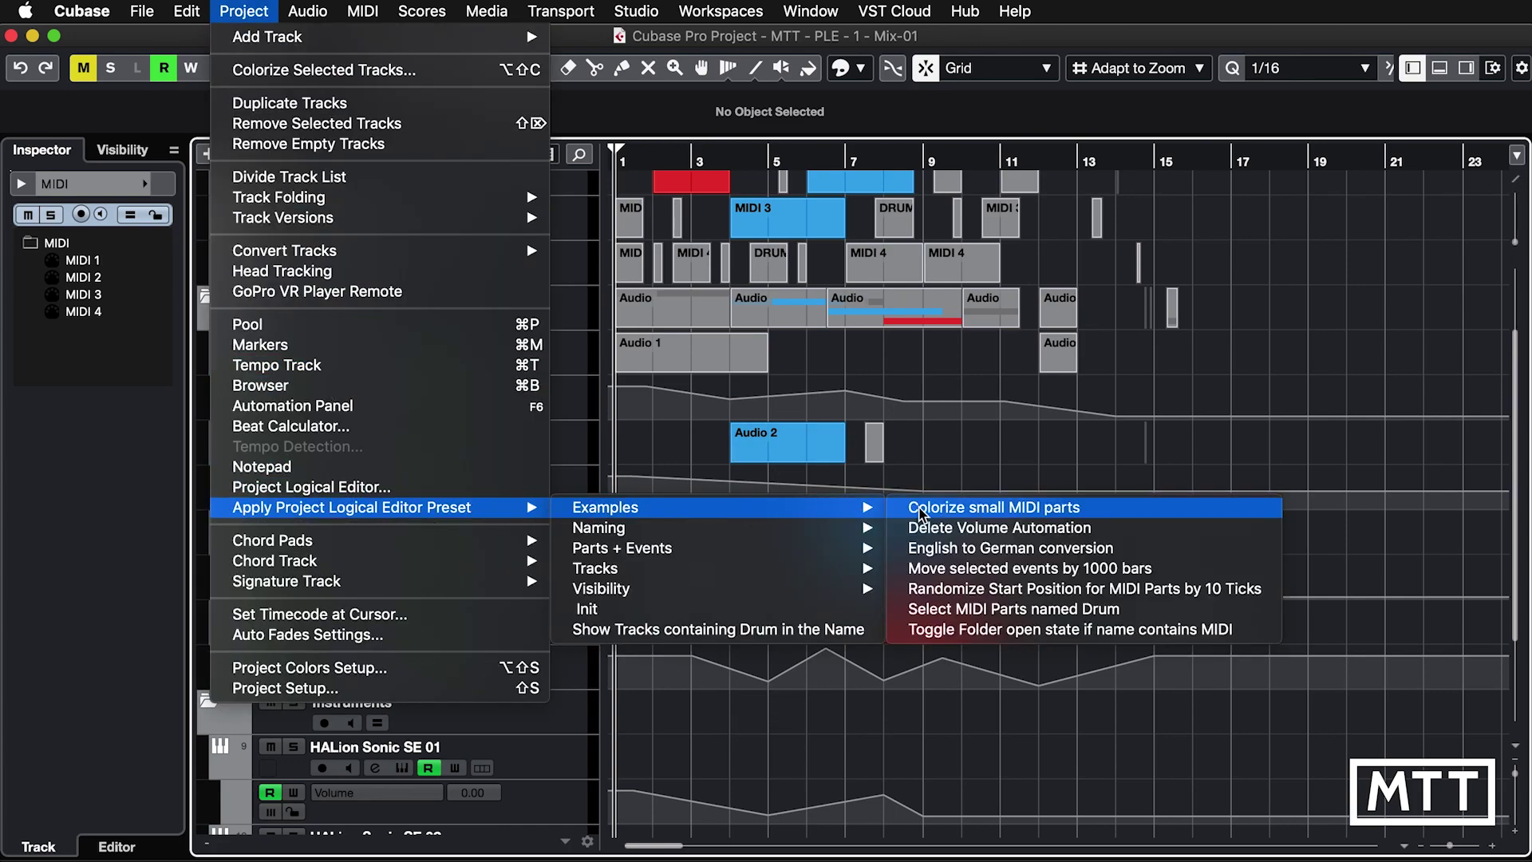
{"action": "left_click", "coordinate": [966, 529]}
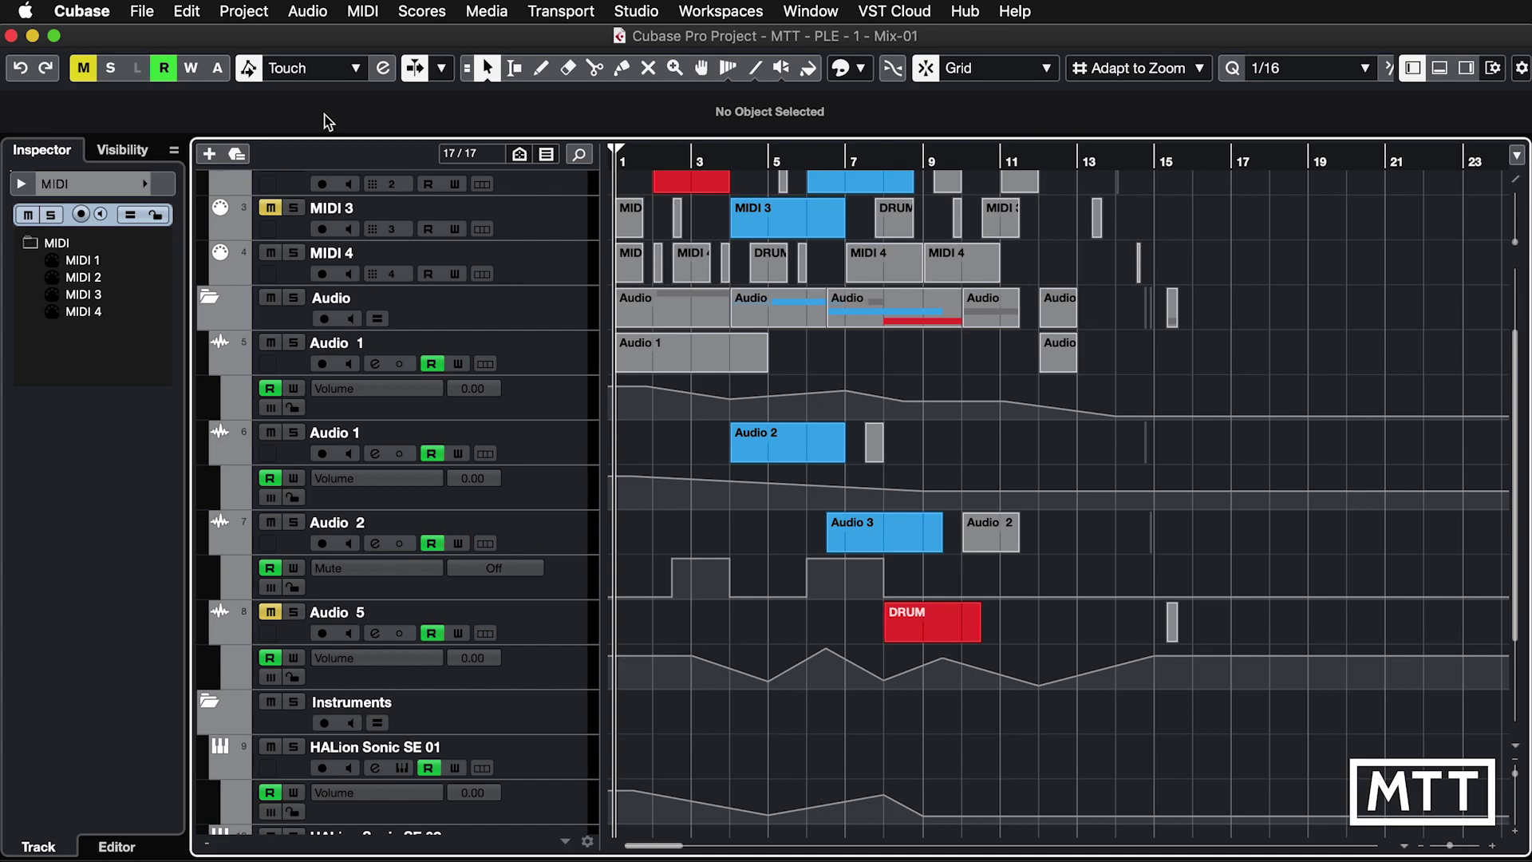
{"action": "left_click", "coordinate": [246, 13]}
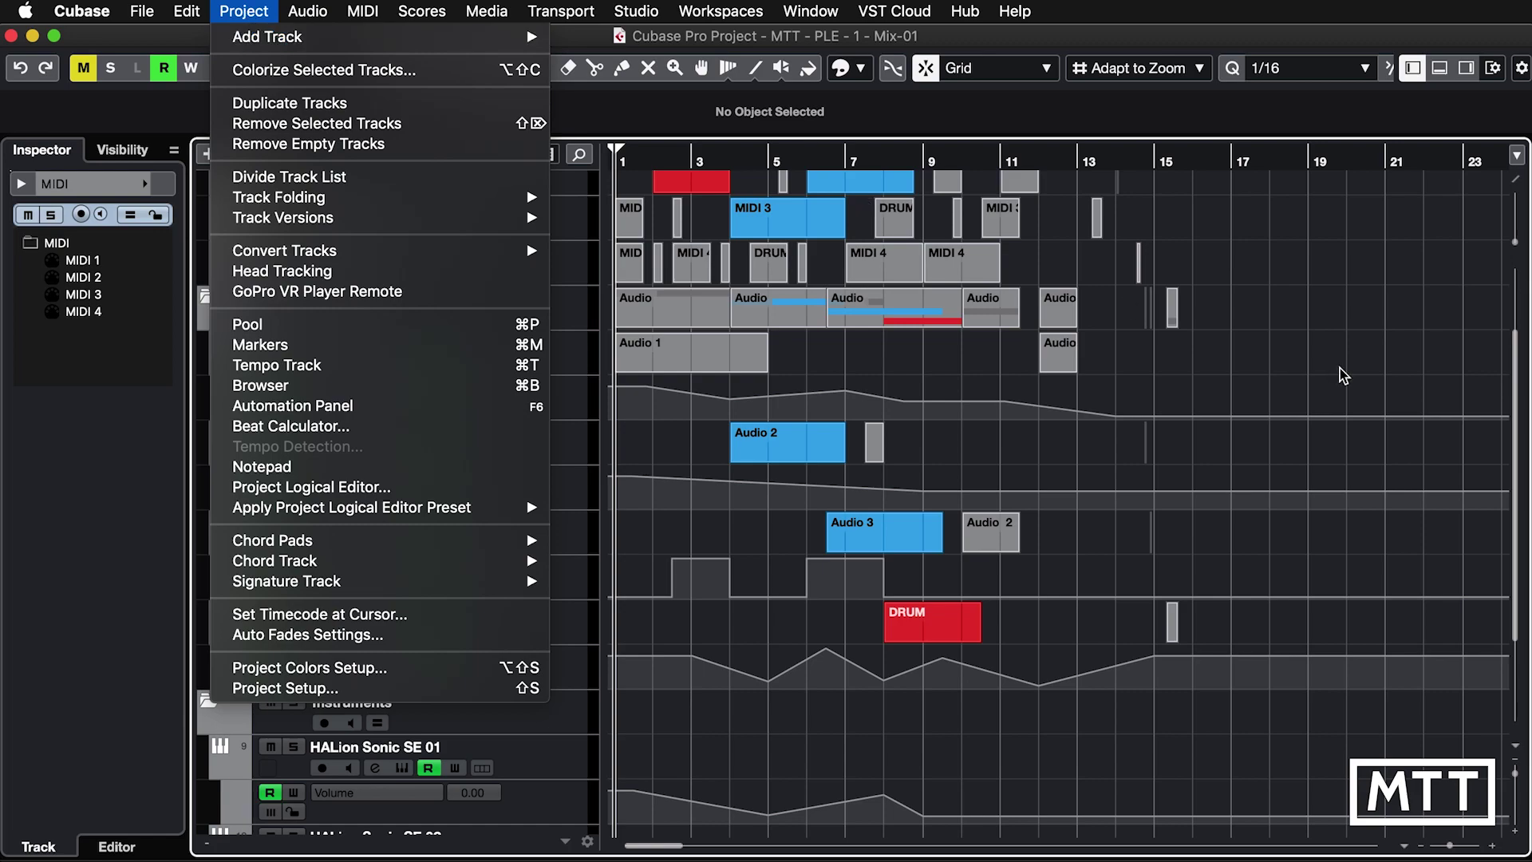
{"action": "left_click", "coordinate": [1304, 351]}
{"action": "scroll", "coordinate": [1307, 354], "scroll_direction": "up", "scroll_amount": 4}
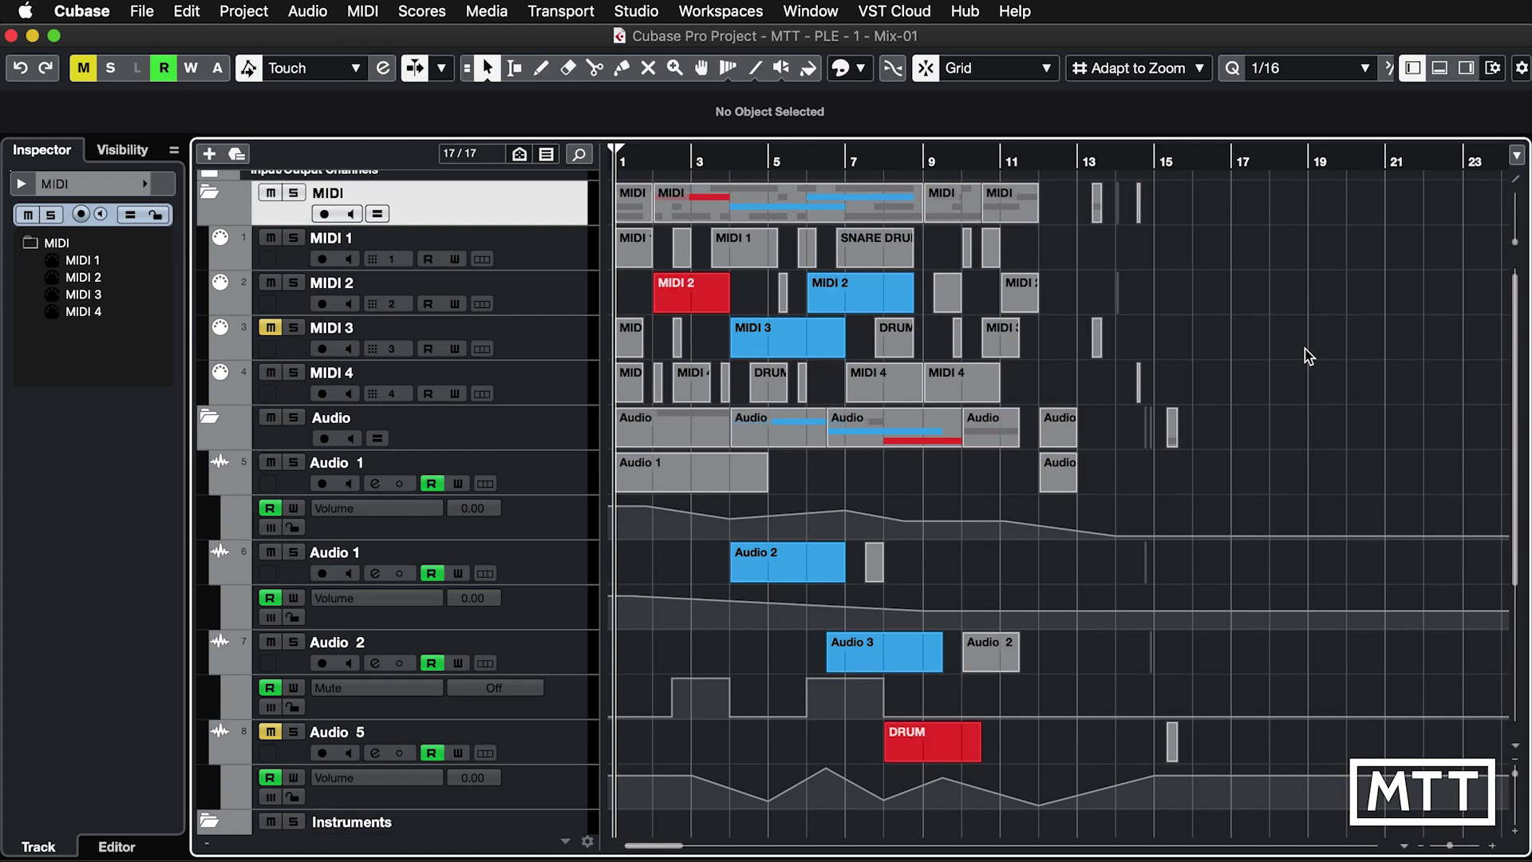
Step: Select the drum parts with 'Select MIDI Parts named Drum', then zoom in and step through events
{"action": "left_click", "coordinate": [256, 16]}
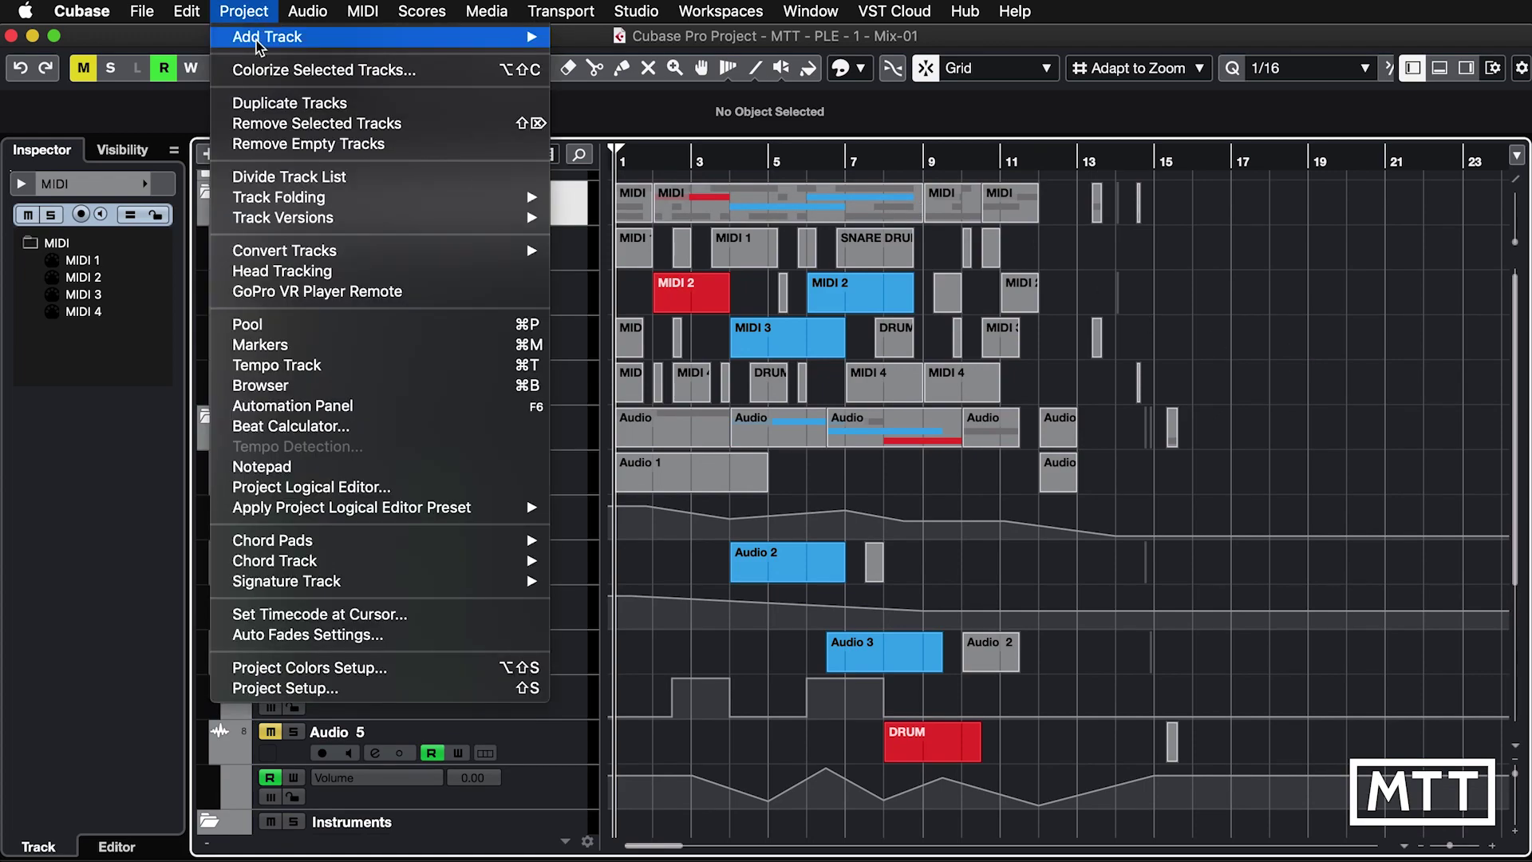
{"action": "mouse_move", "coordinate": [347, 509]}
{"action": "mouse_move", "coordinate": [603, 511]}
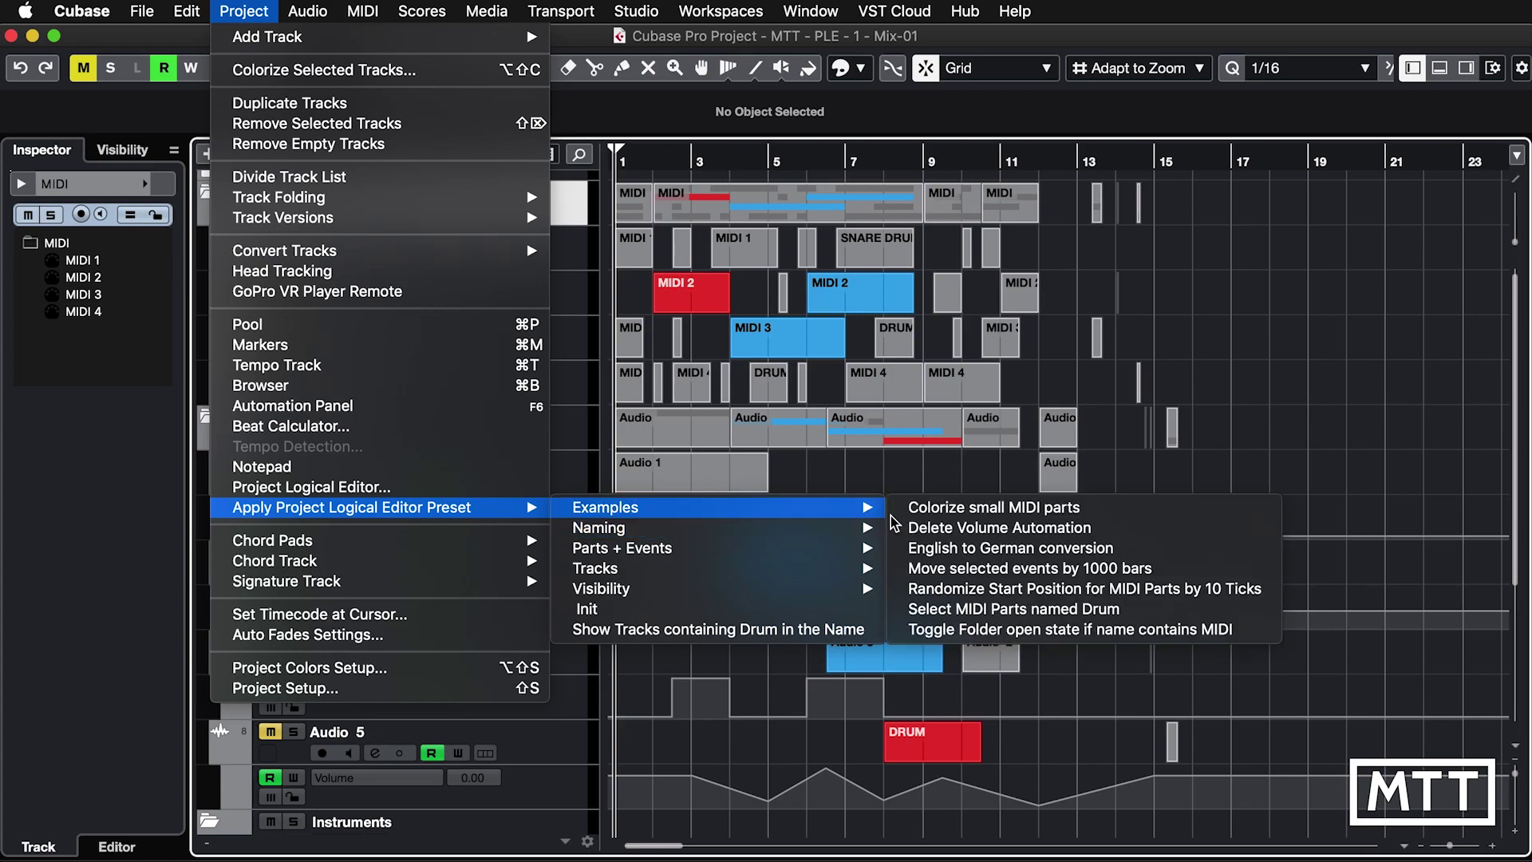
{"action": "left_click", "coordinate": [1002, 609]}
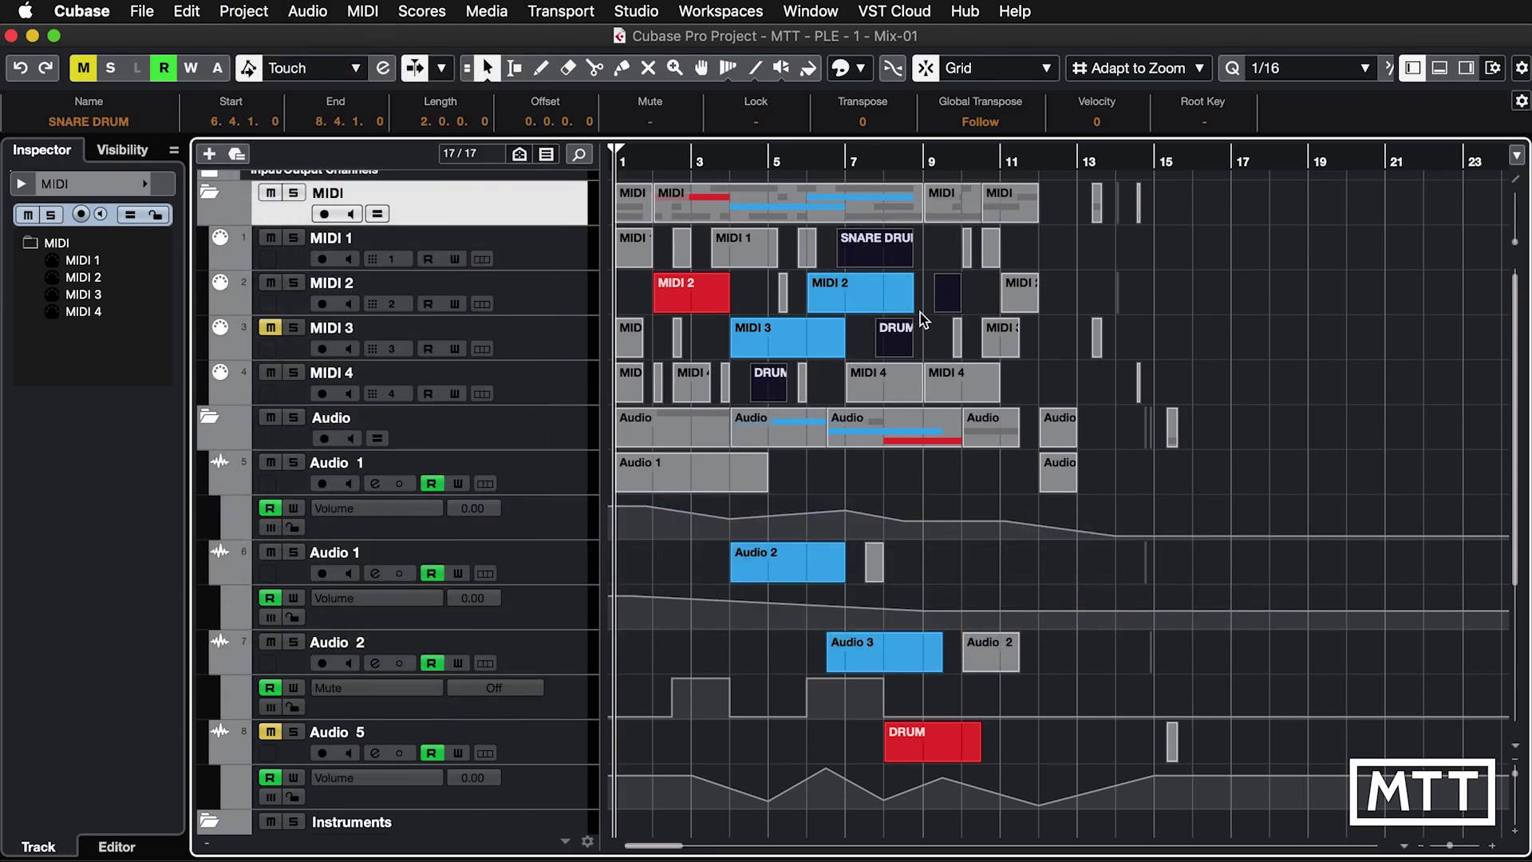
{"action": "key", "text": "h"}
{"action": "key", "text": "h"}
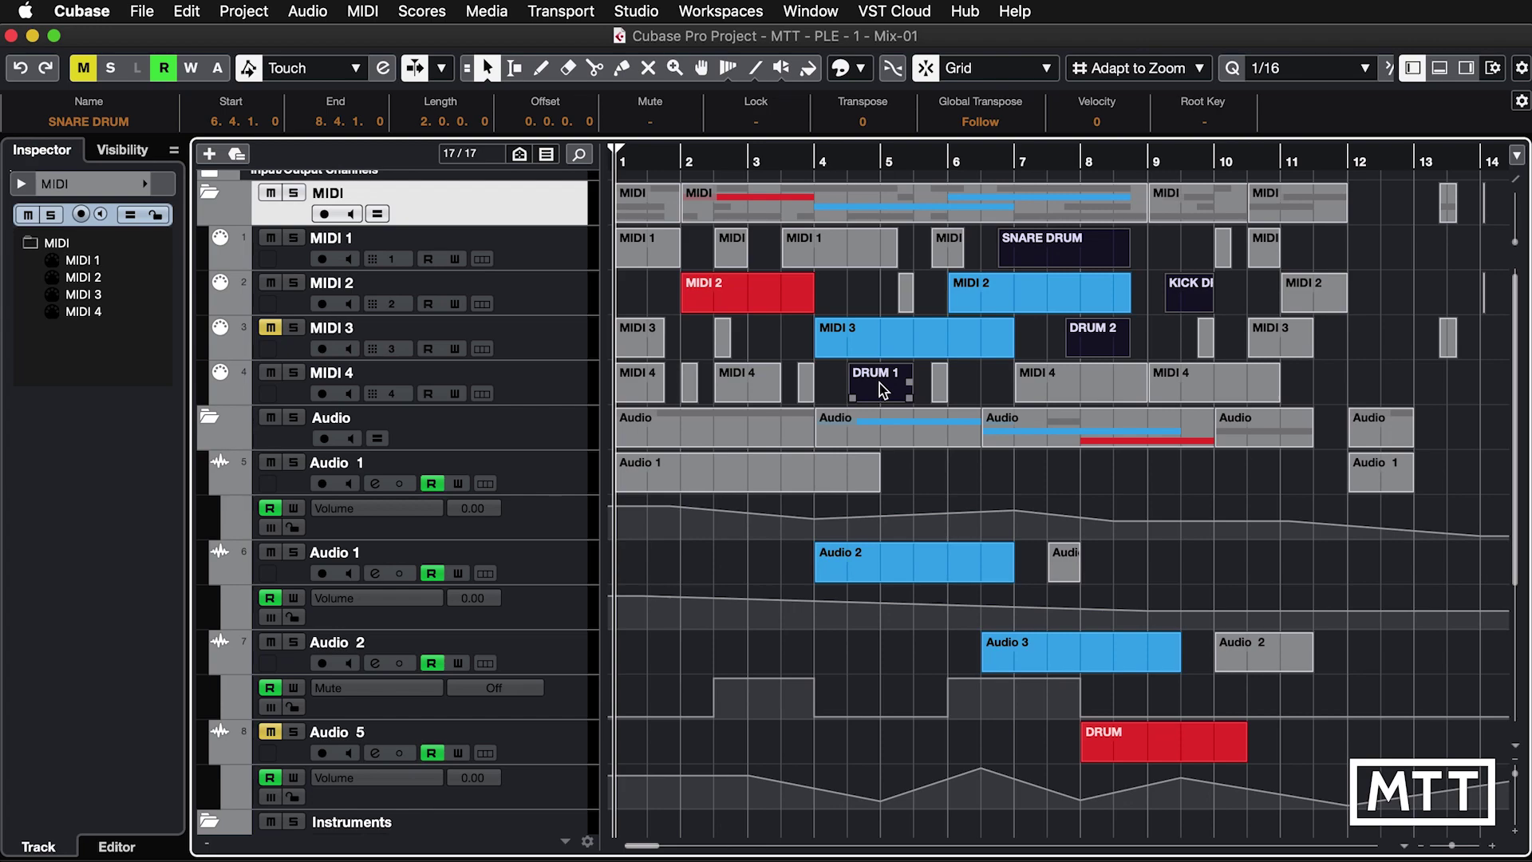
{"action": "key", "text": "Right"}
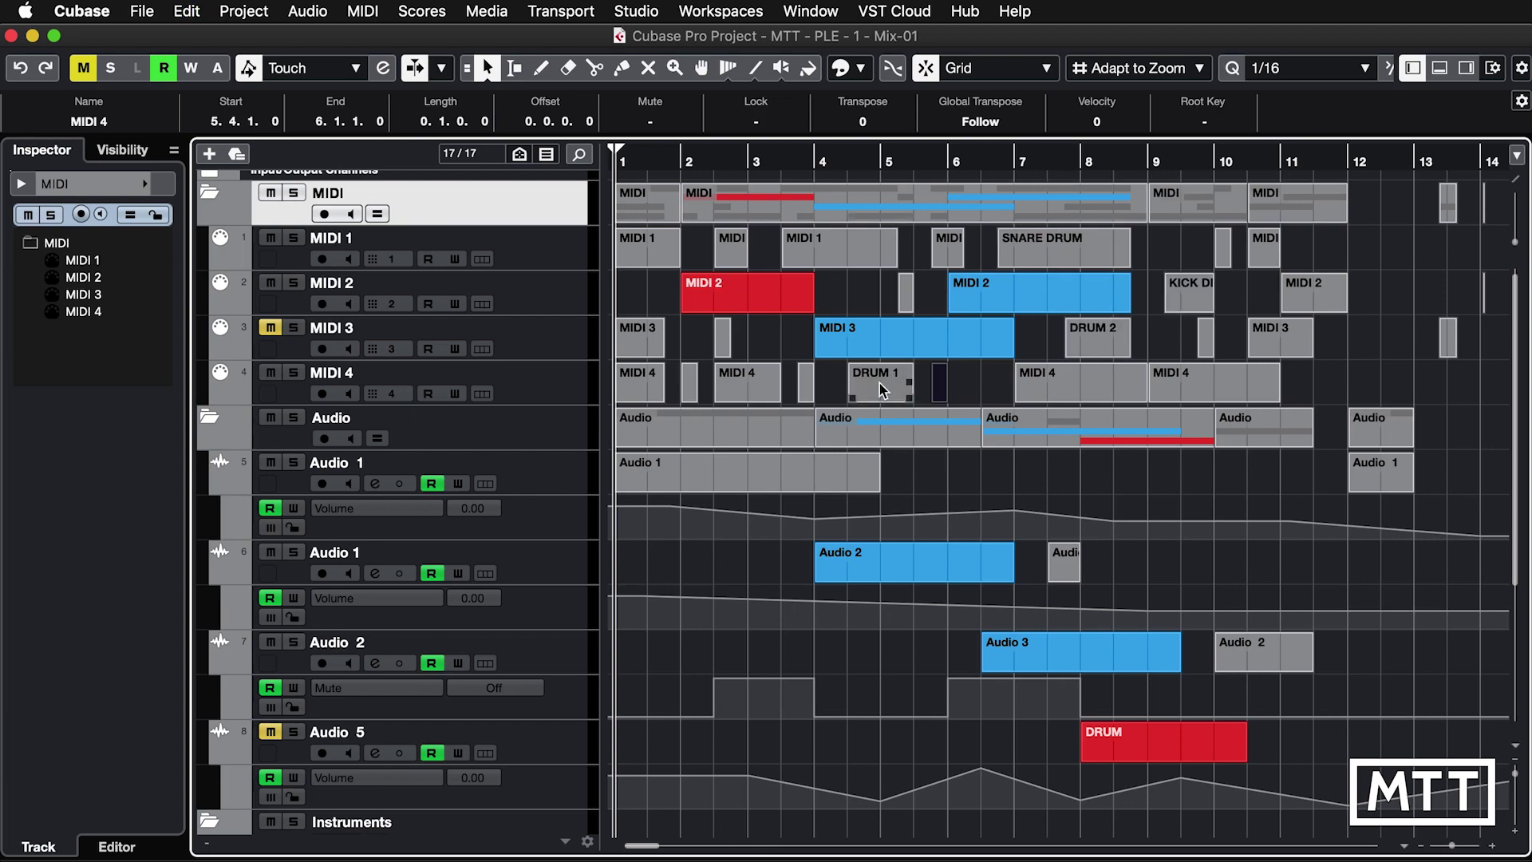
Step: Browse the Project Logical Editor presets and dismiss them without renaming any tracks
{"action": "left_click", "coordinate": [244, 11]}
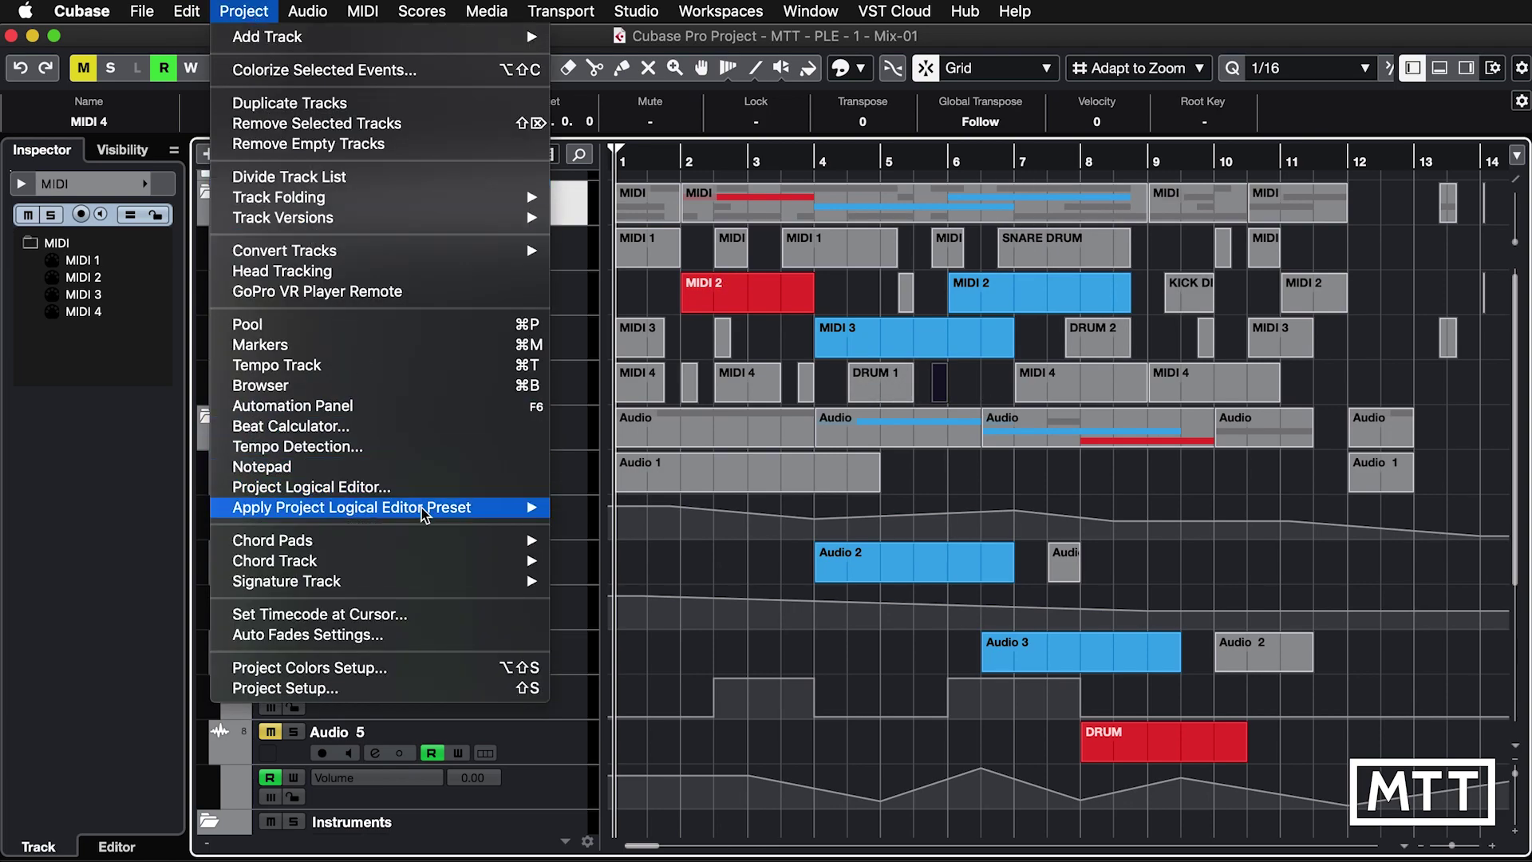
{"action": "mouse_move", "coordinate": [427, 508]}
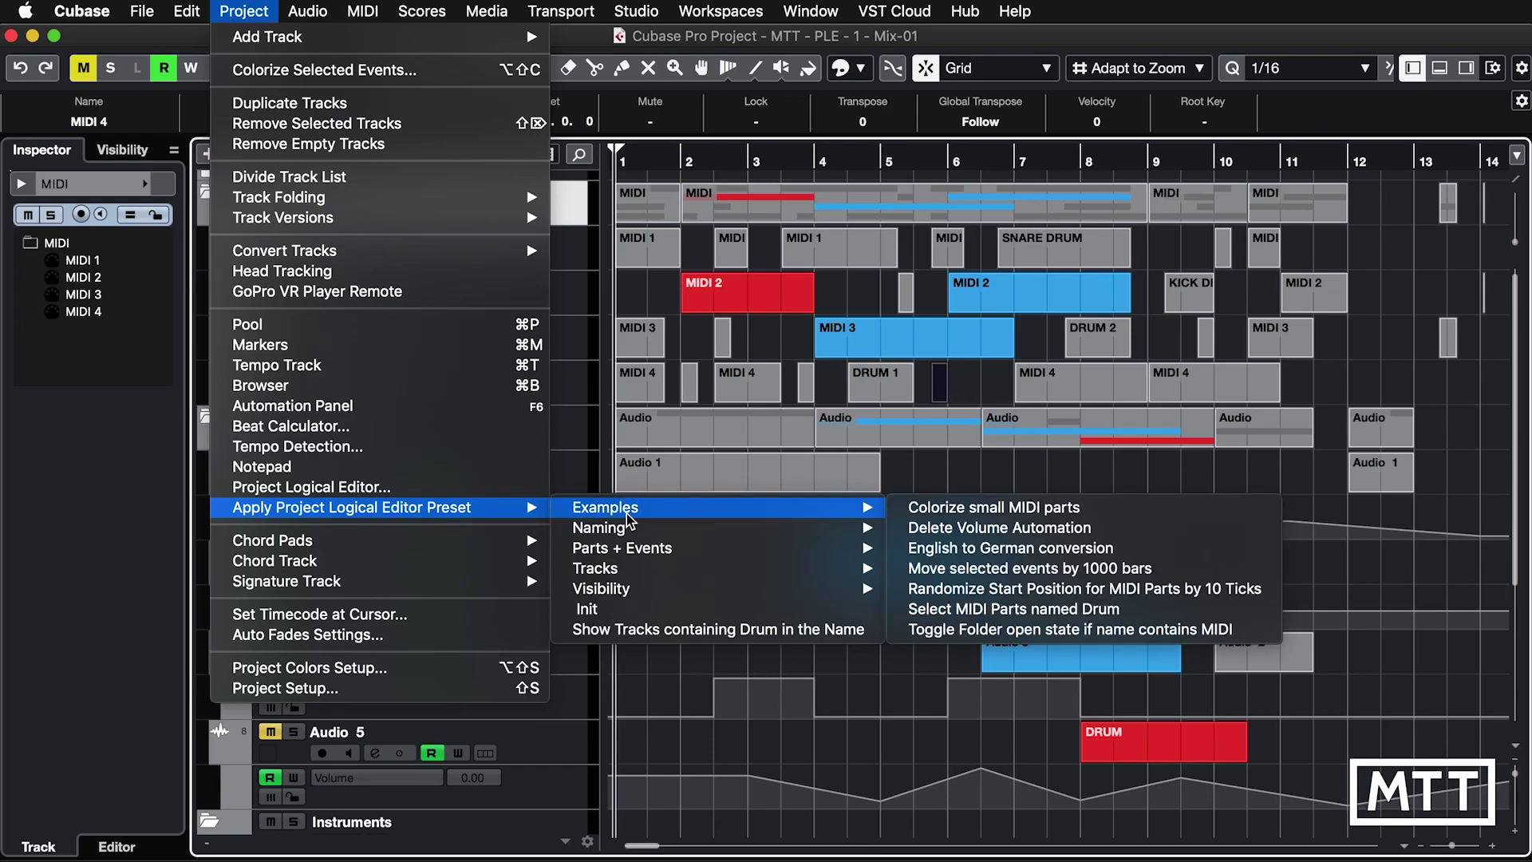
{"action": "mouse_move", "coordinate": [676, 543]}
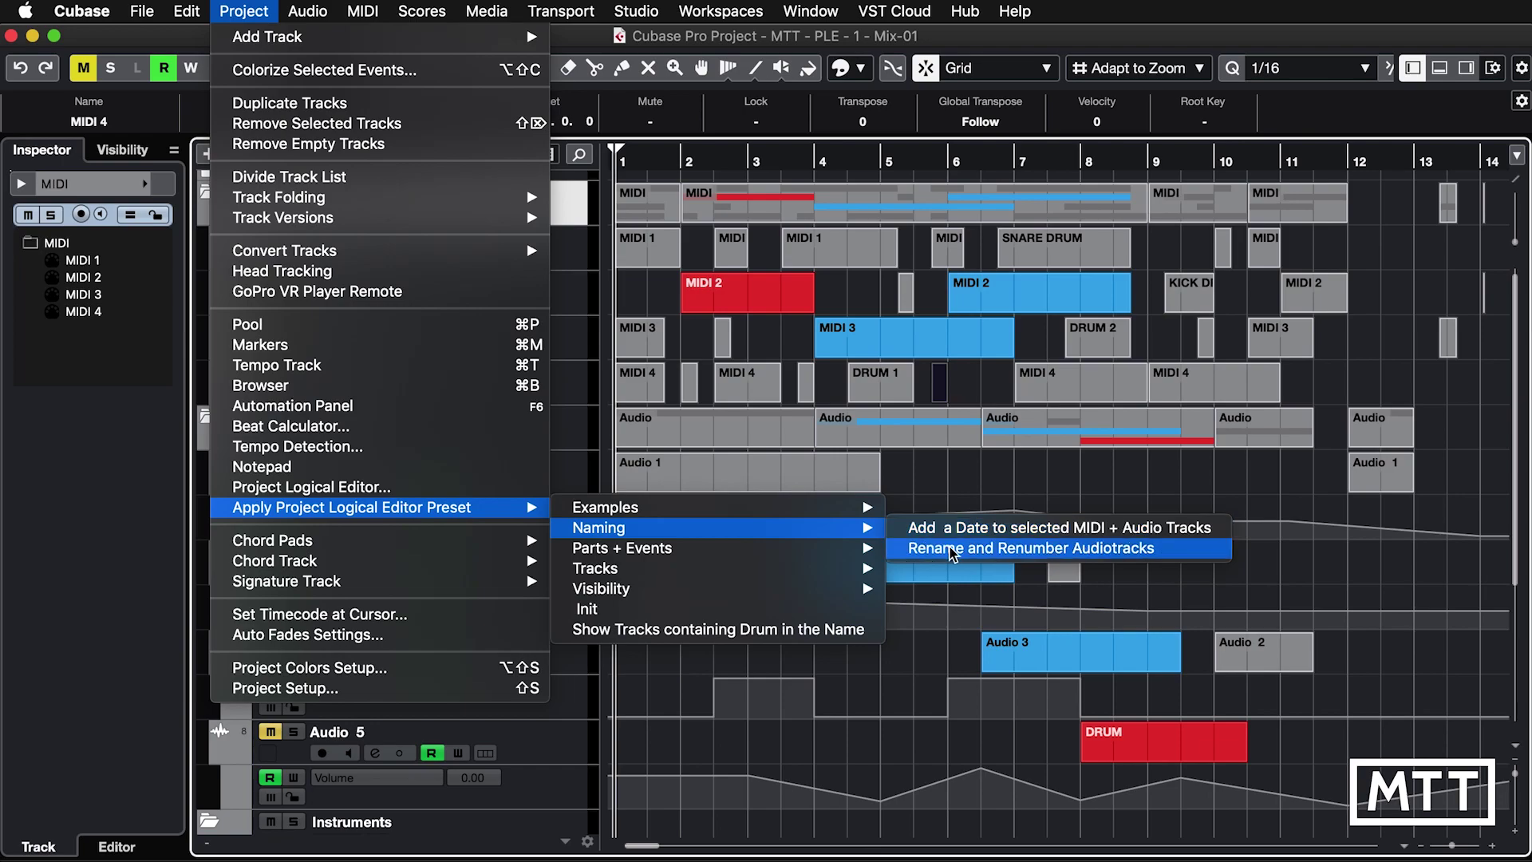
{"action": "left_click", "coordinate": [1277, 581]}
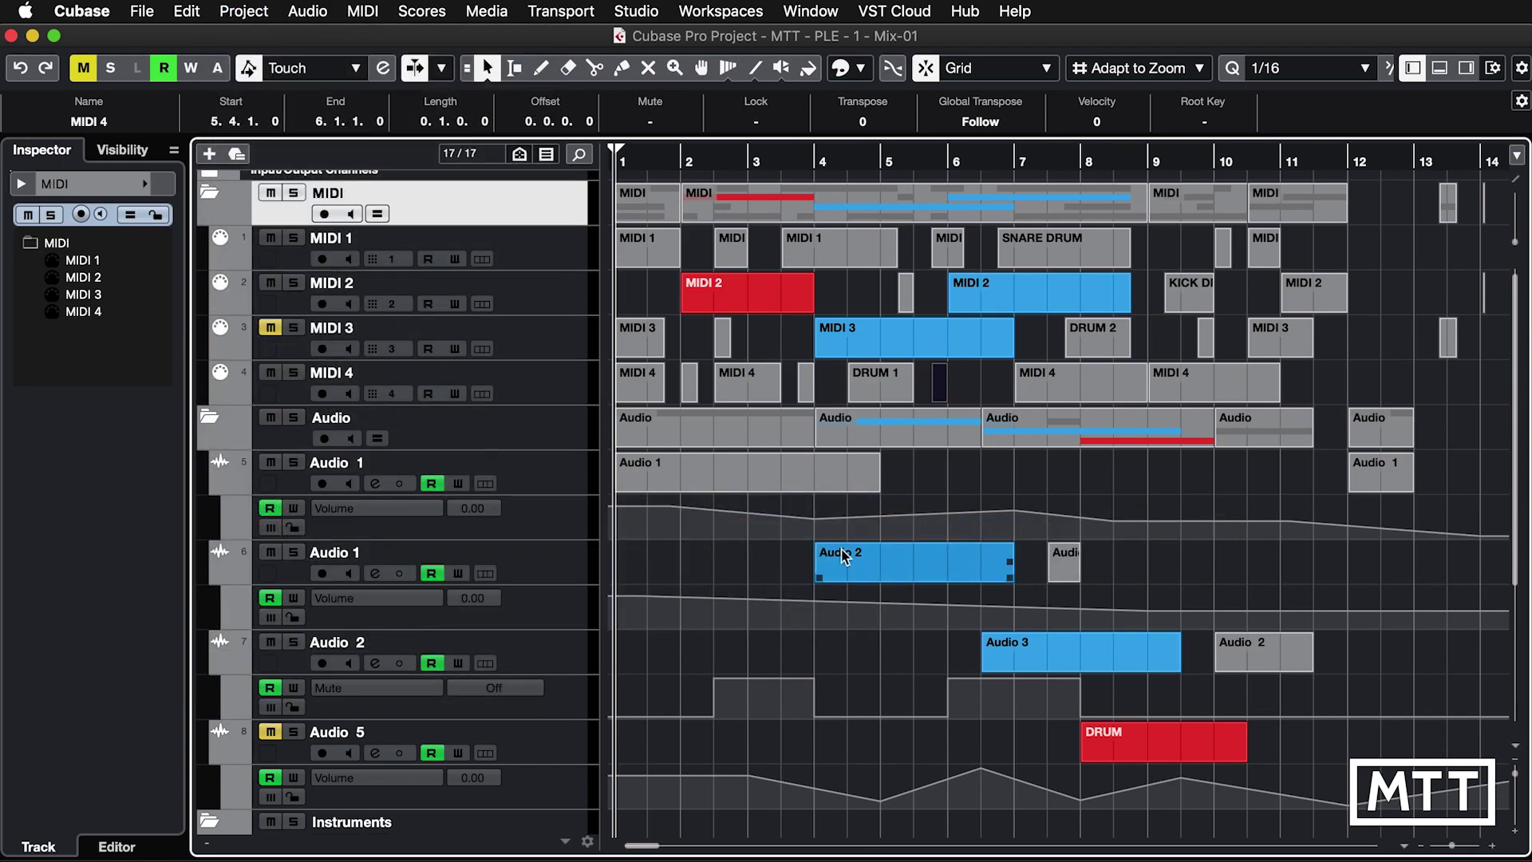
{"action": "scroll", "coordinate": [590, 622], "scroll_direction": "down", "scroll_amount": 1}
{"action": "scroll", "coordinate": [590, 622], "scroll_direction": "down", "scroll_amount": 2}
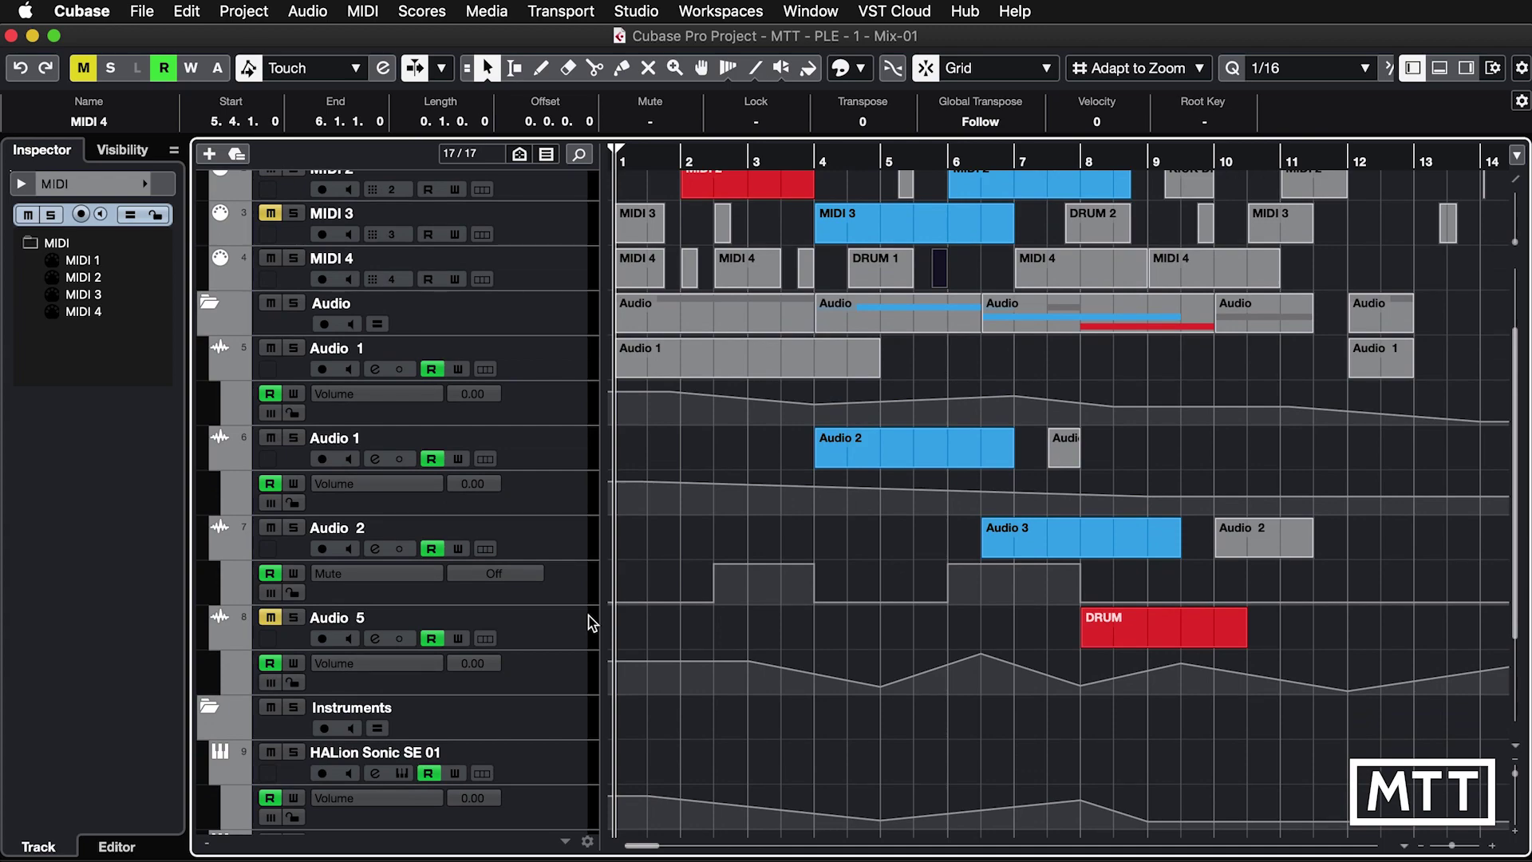
Step: Duplicate the Audio 1 track, creating Audio 1 (D) below it
{"action": "left_click", "coordinate": [554, 375]}
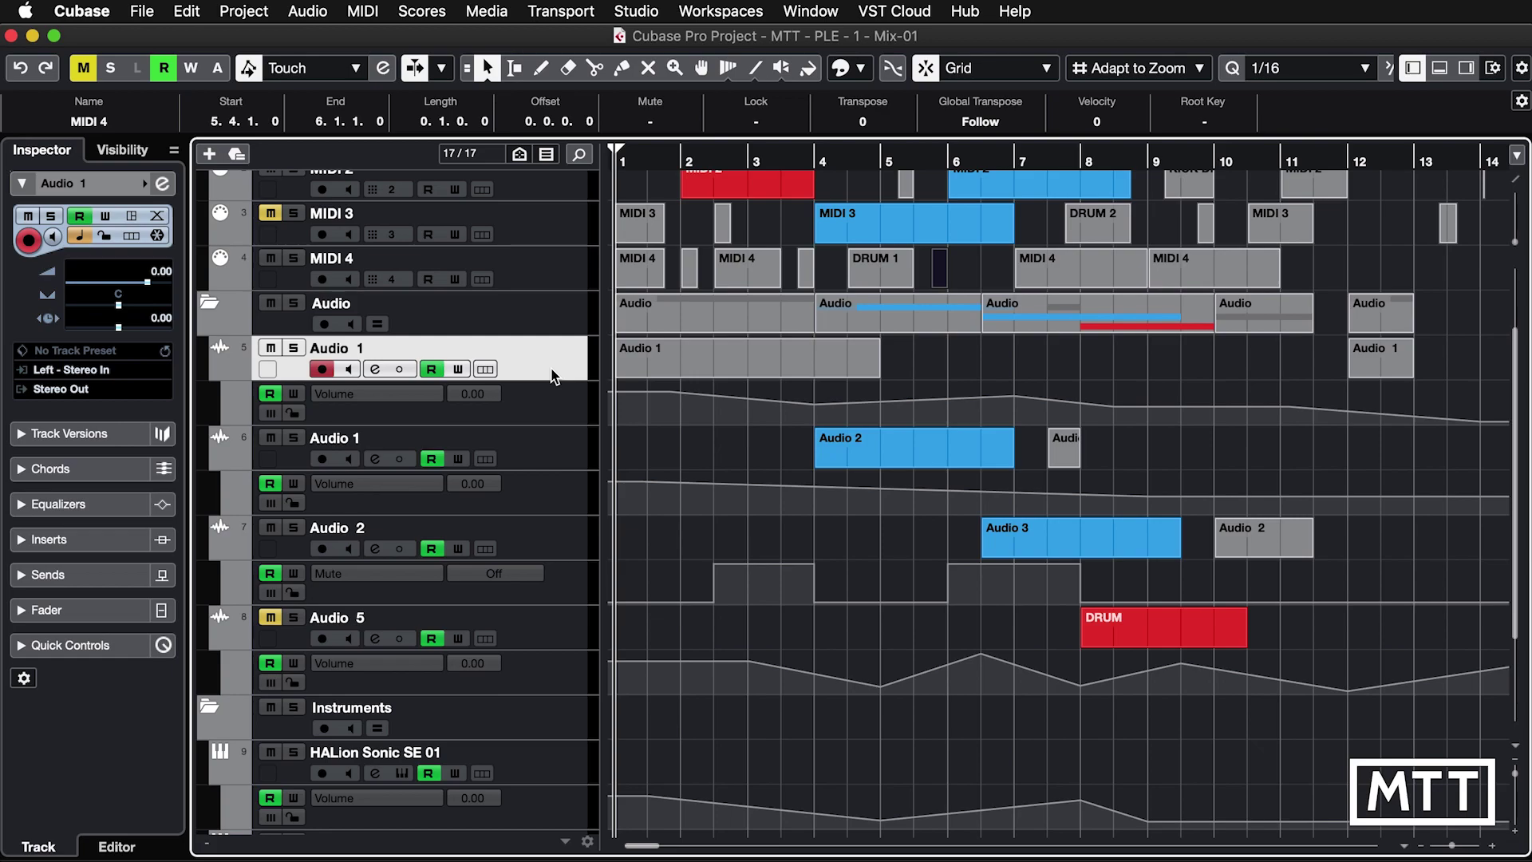
{"action": "right_click", "coordinate": [551, 369]}
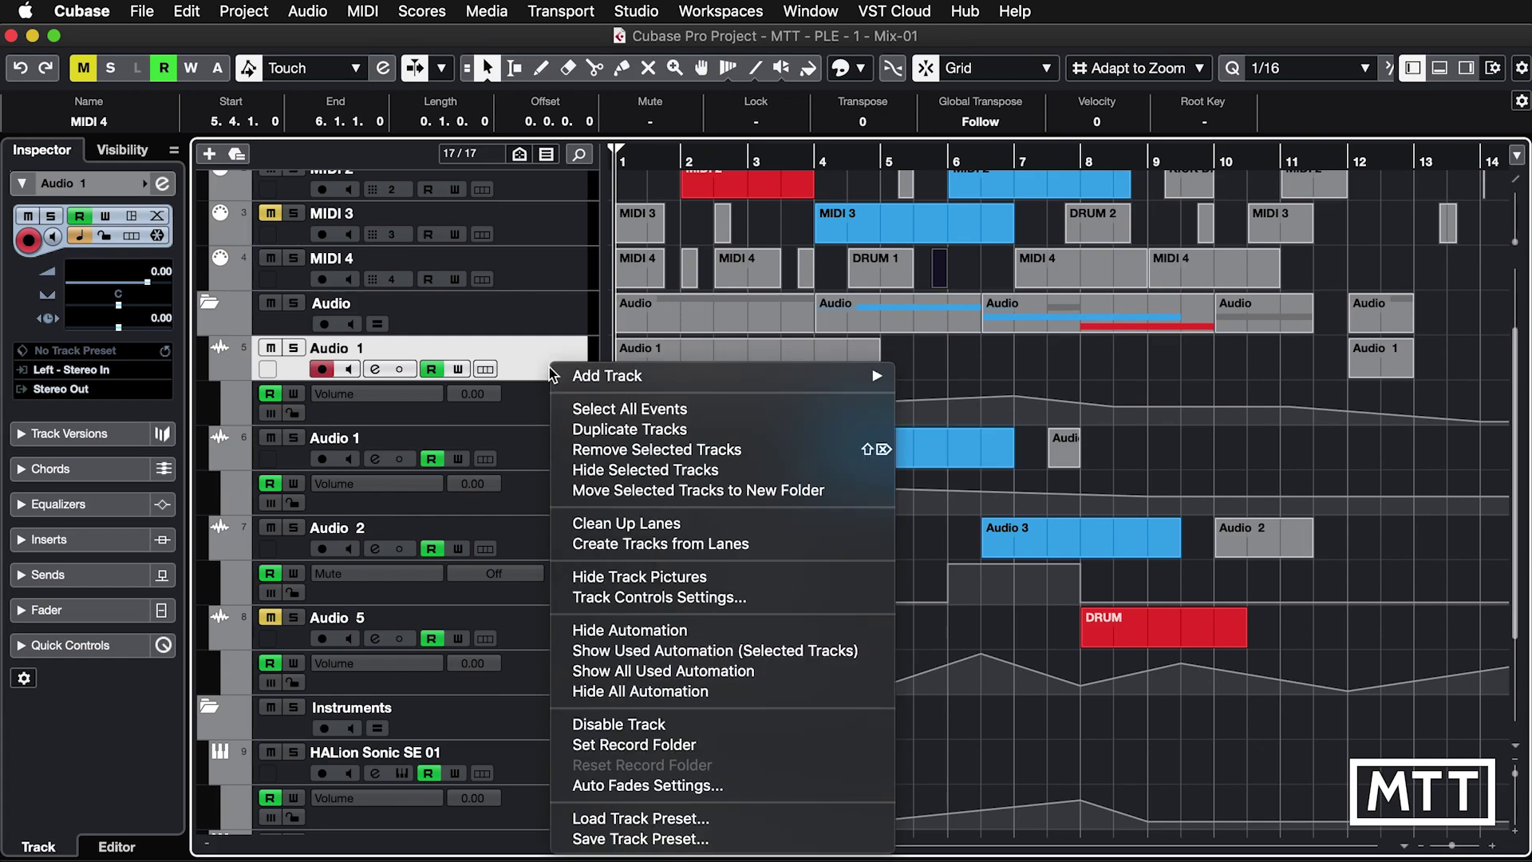
{"action": "left_click", "coordinate": [615, 431]}
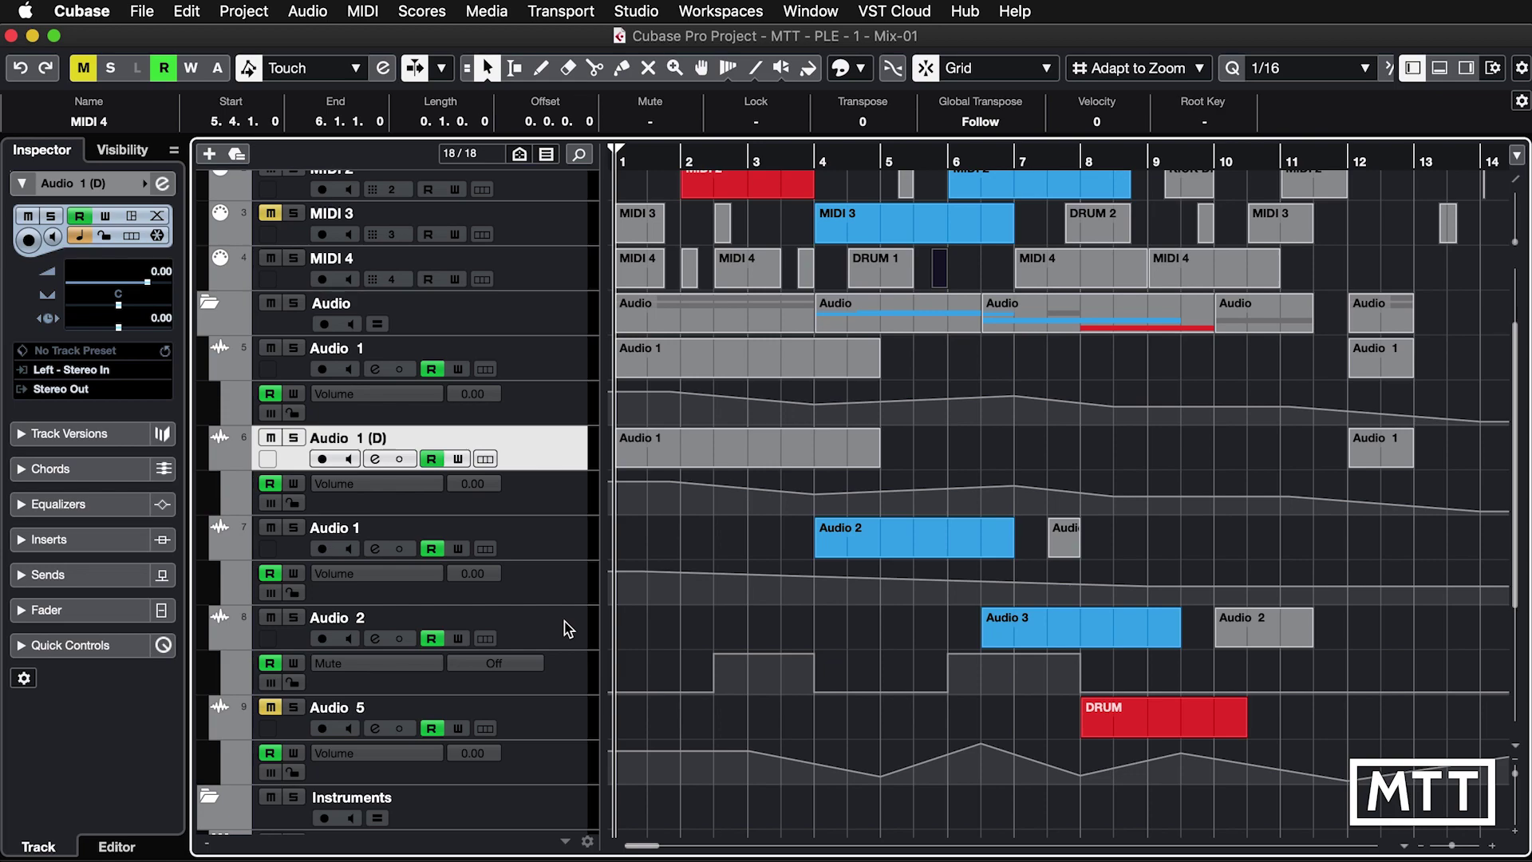
{"action": "left_click", "coordinate": [224, 7]}
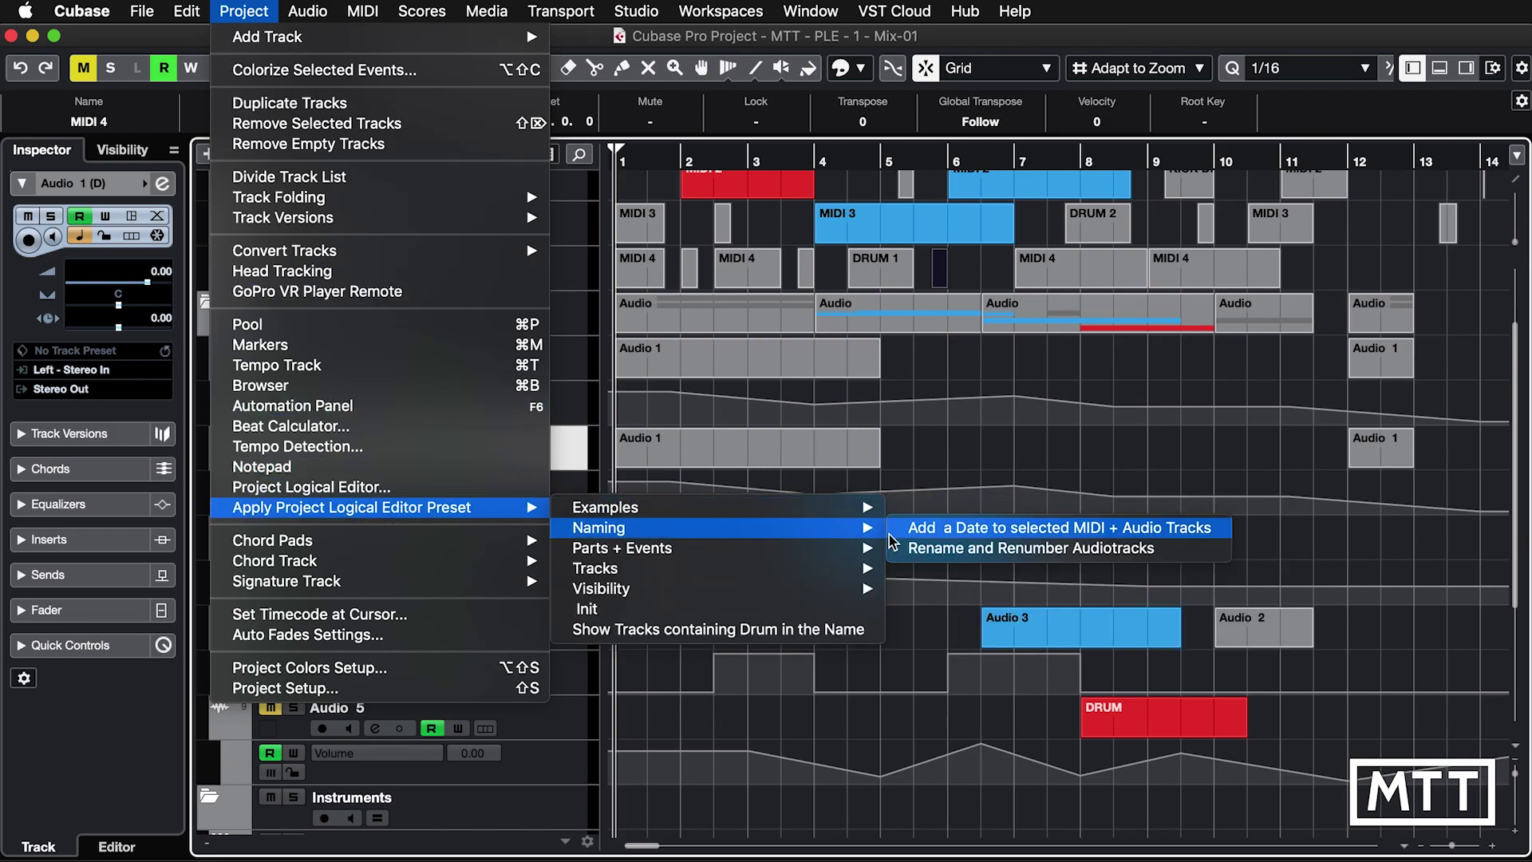
Step: Renumber the audio tracks Audio 1 to Audio 5 with 'Rename and Renumber Audiotracks', then zoom out
{"action": "left_click", "coordinate": [950, 554]}
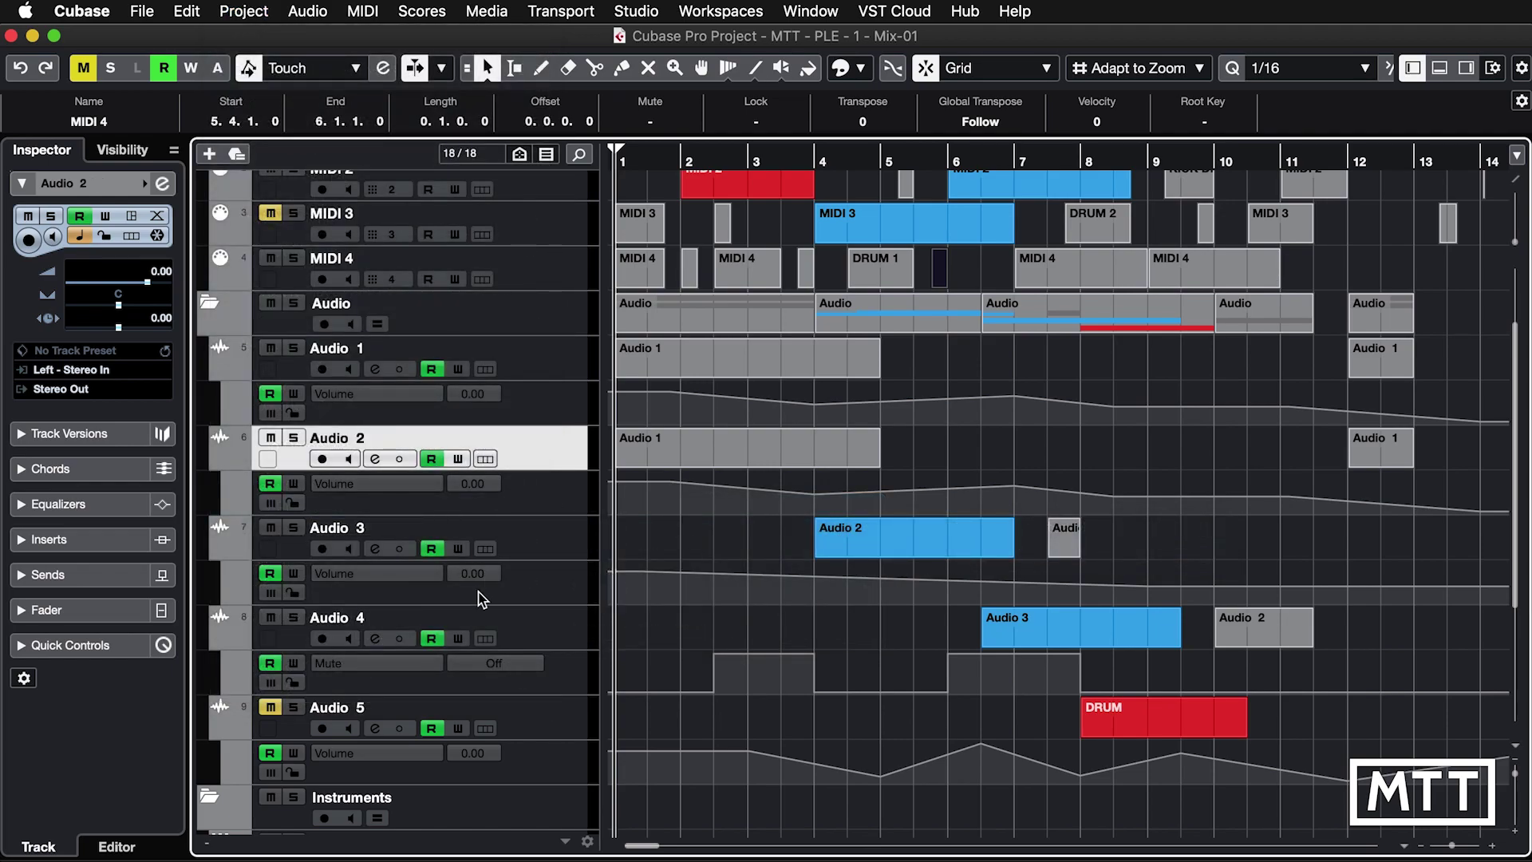
{"action": "scroll", "coordinate": [481, 600], "scroll_direction": "down", "scroll_amount": 2}
{"action": "scroll", "coordinate": [479, 594], "scroll_direction": "up", "scroll_amount": 2}
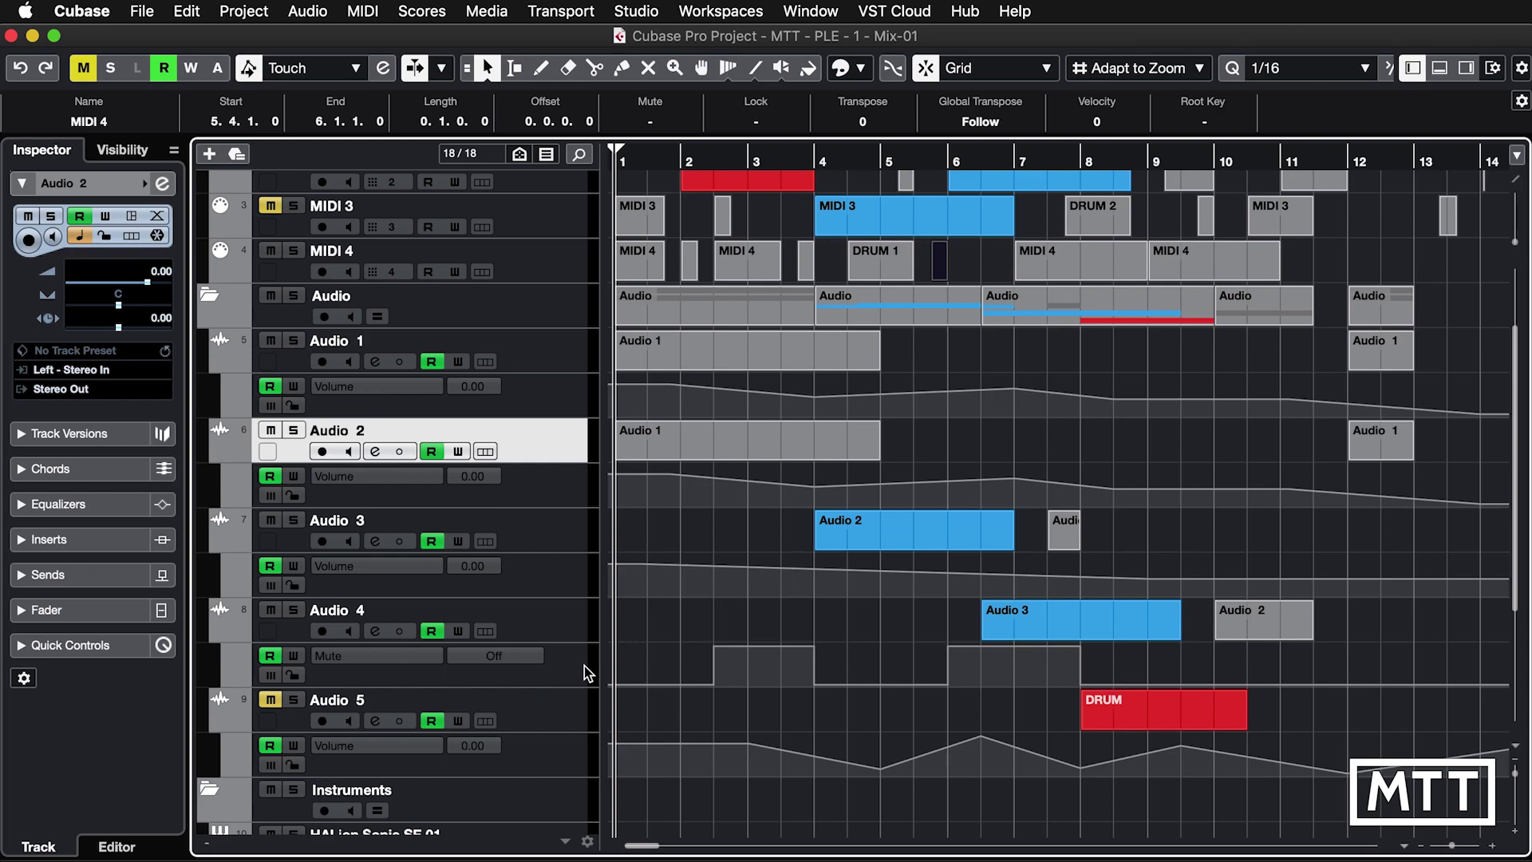
{"action": "key", "text": "g"}
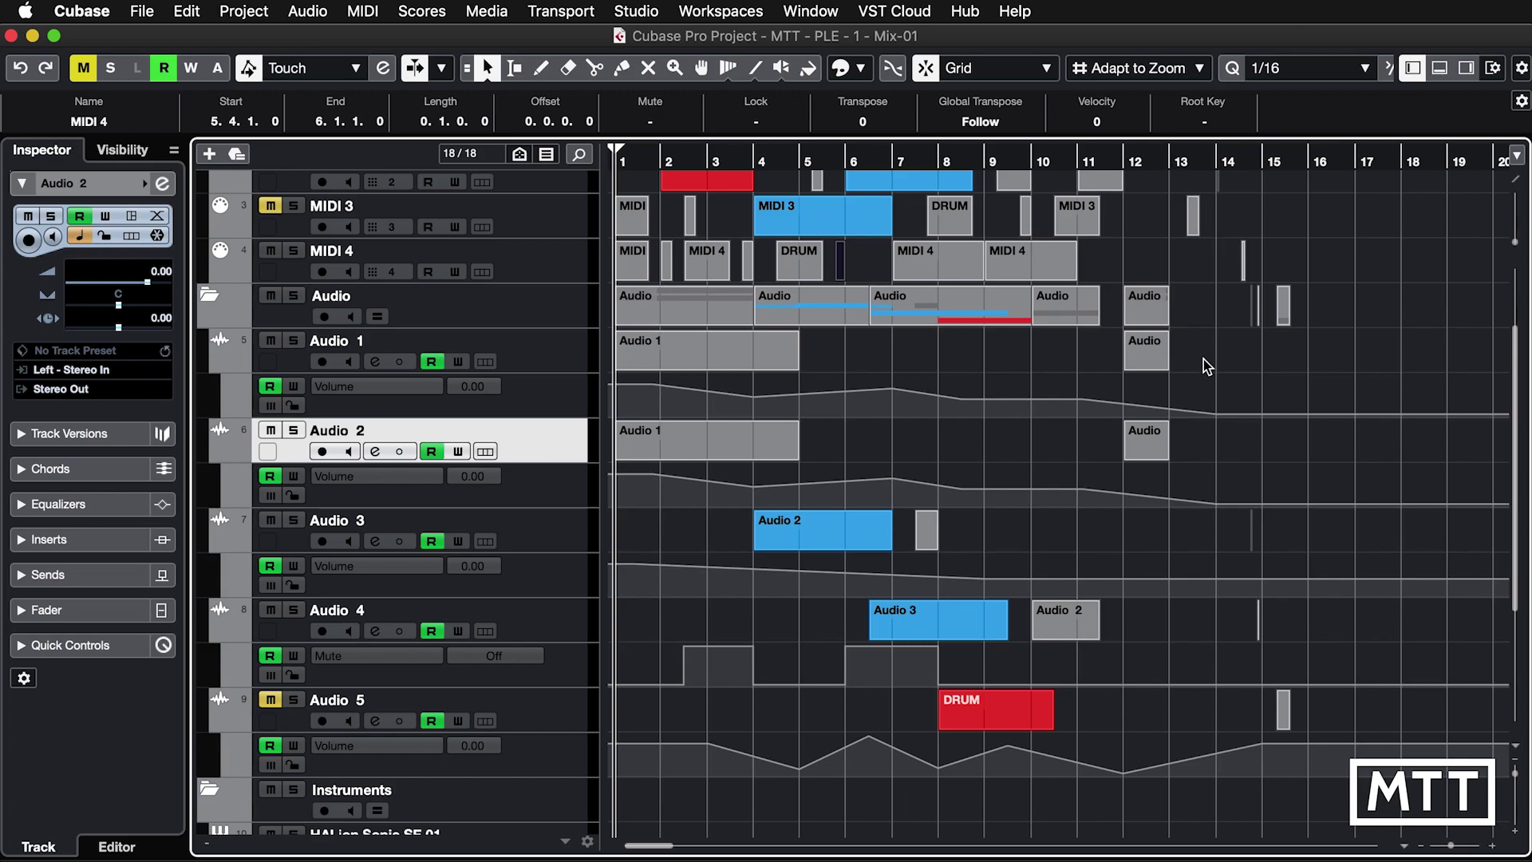
{"action": "scroll", "coordinate": [1206, 365], "scroll_direction": "up", "scroll_amount": 2}
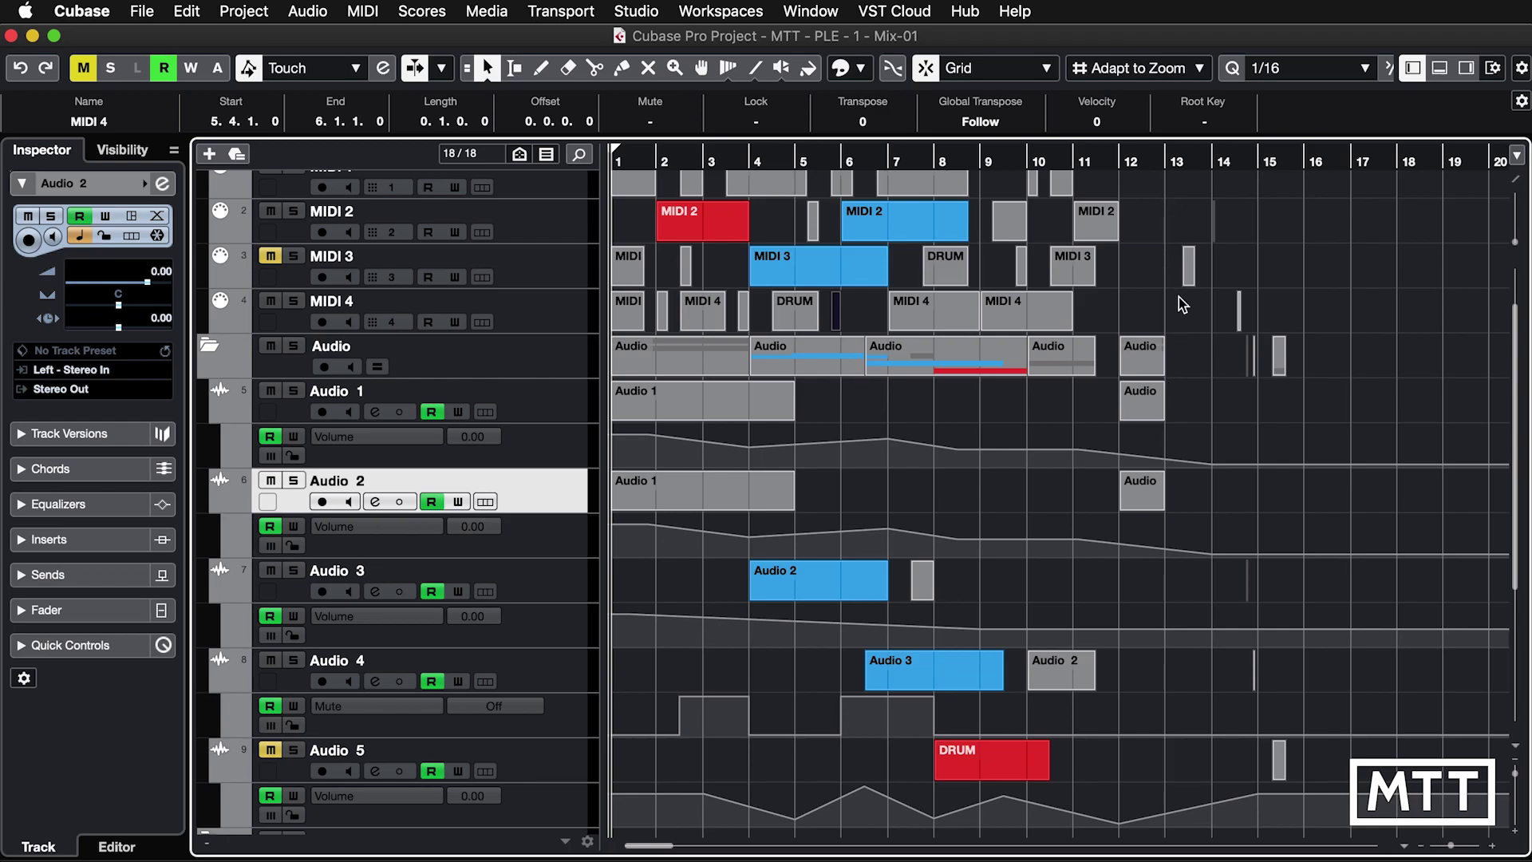
Step: Place the project cursor just past bar 13 on the ruler
{"action": "scroll", "coordinate": [1233, 600], "scroll_direction": "up", "scroll_amount": 3}
{"action": "scroll", "coordinate": [1233, 600], "scroll_direction": "right", "scroll_amount": 1}
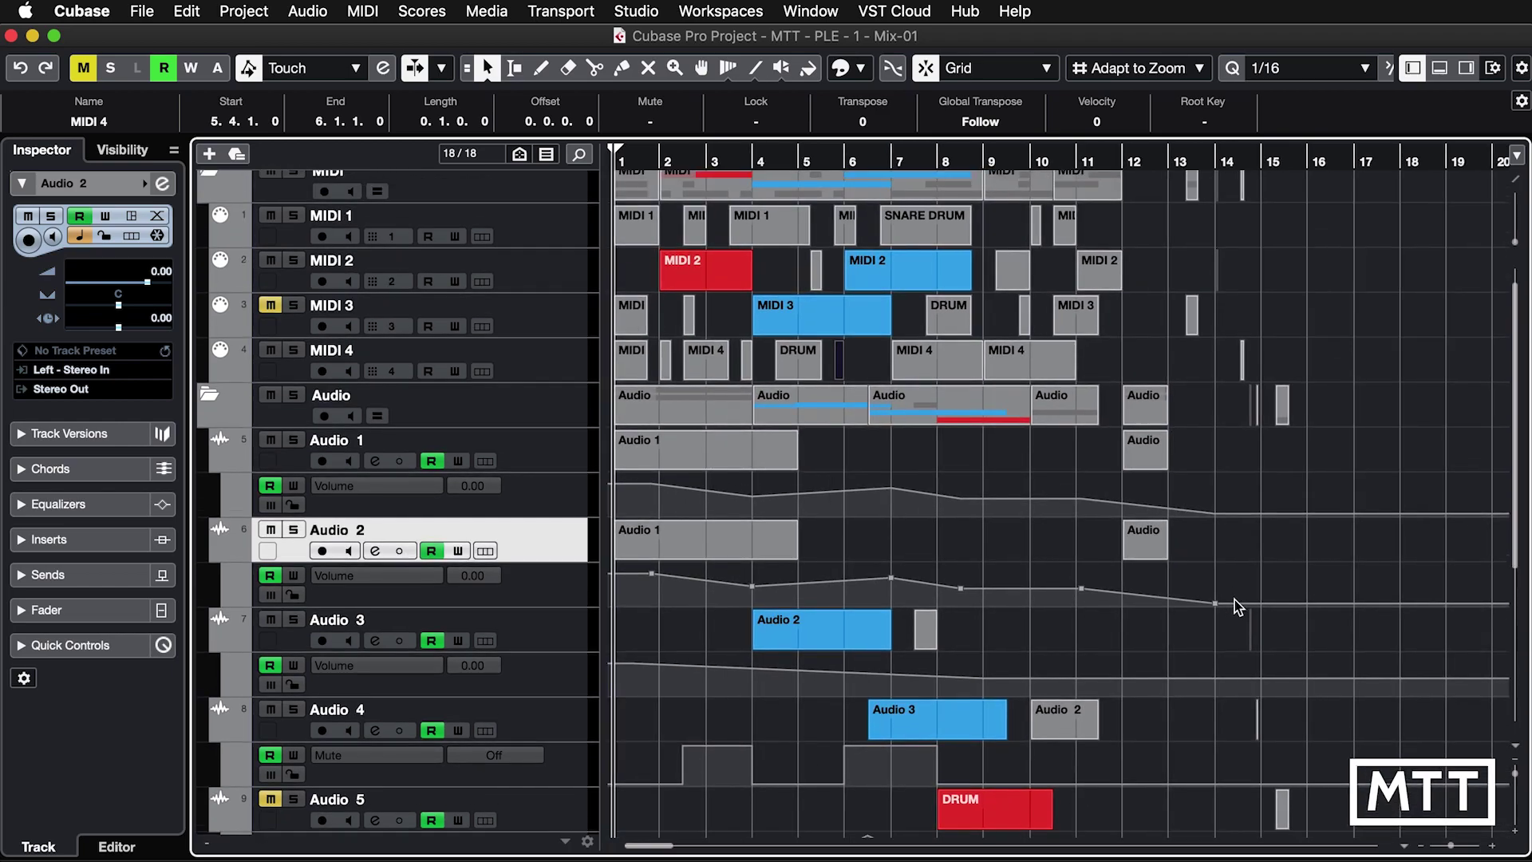
{"action": "scroll", "coordinate": [1233, 600], "scroll_direction": "left", "scroll_amount": 1}
{"action": "scroll", "coordinate": [1233, 600], "scroll_direction": "down", "scroll_amount": 6}
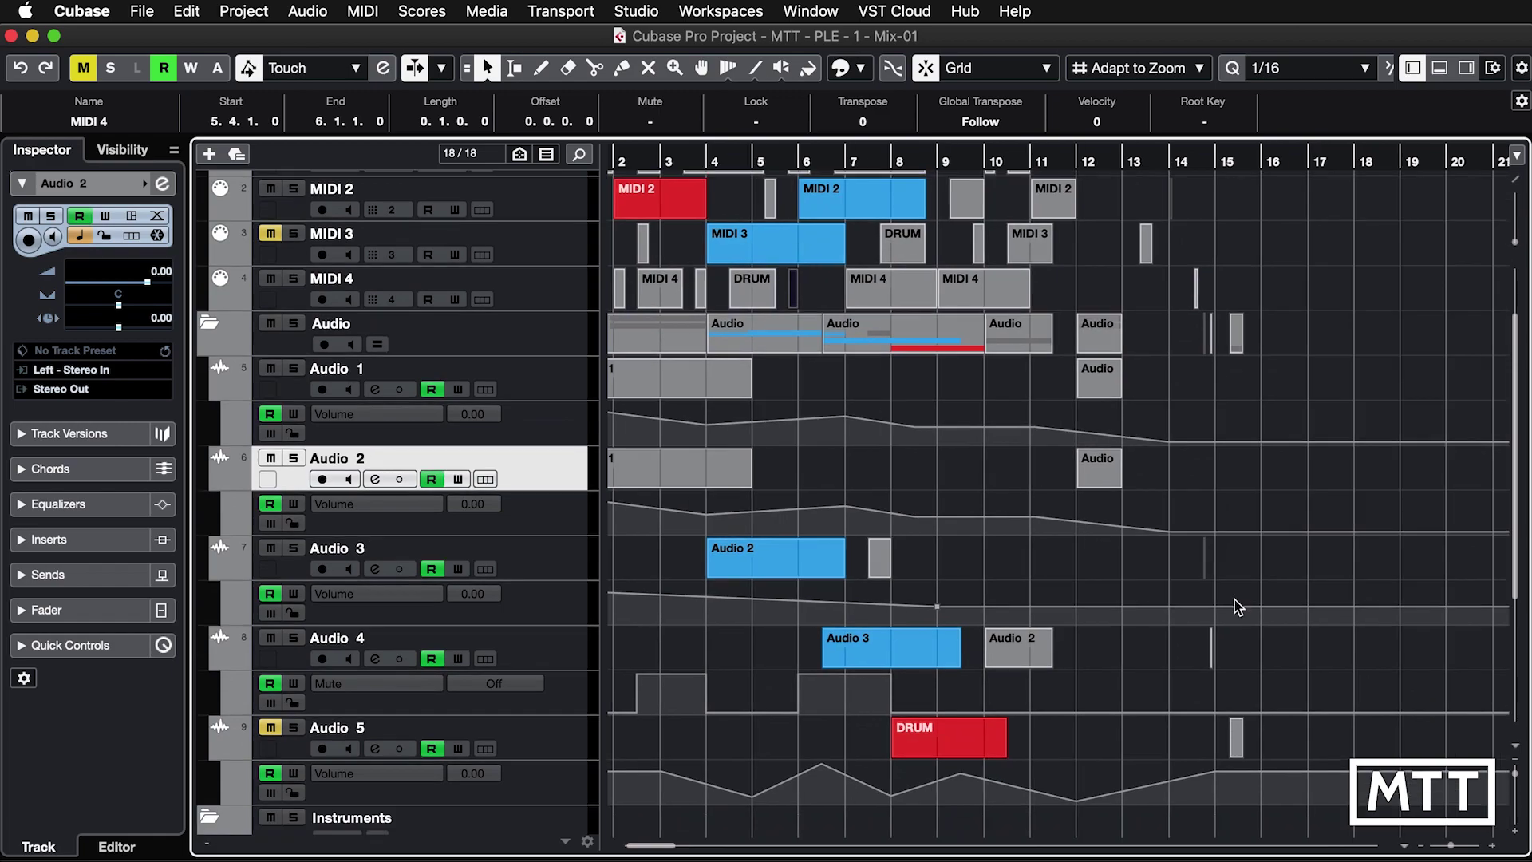
{"action": "scroll", "coordinate": [1233, 599], "scroll_direction": "up", "scroll_amount": 6}
{"action": "scroll", "coordinate": [1234, 600], "scroll_direction": "left", "scroll_amount": 2}
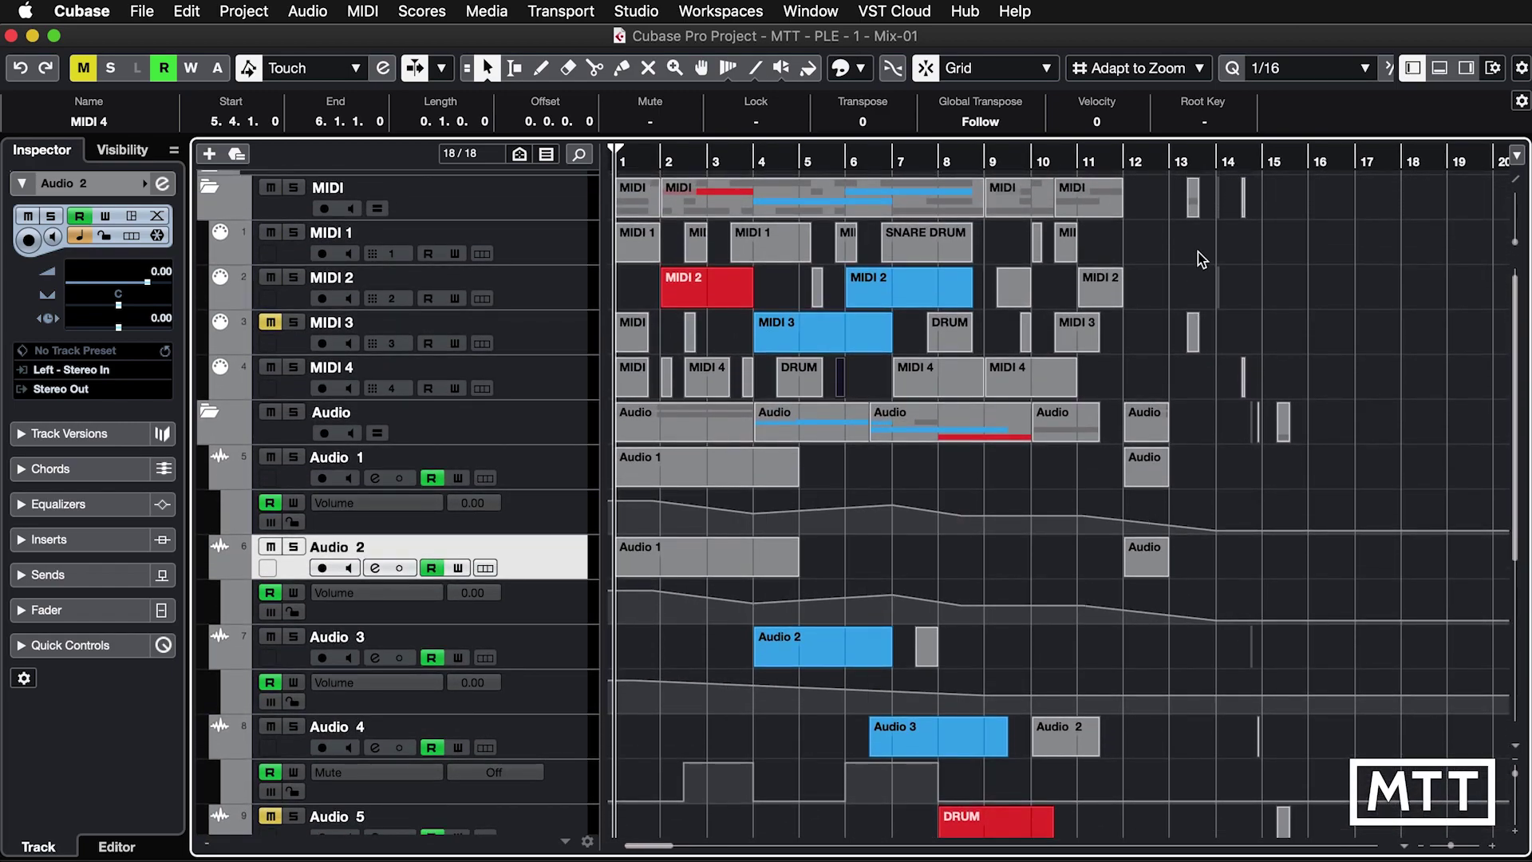
{"action": "left_click", "coordinate": [1171, 157]}
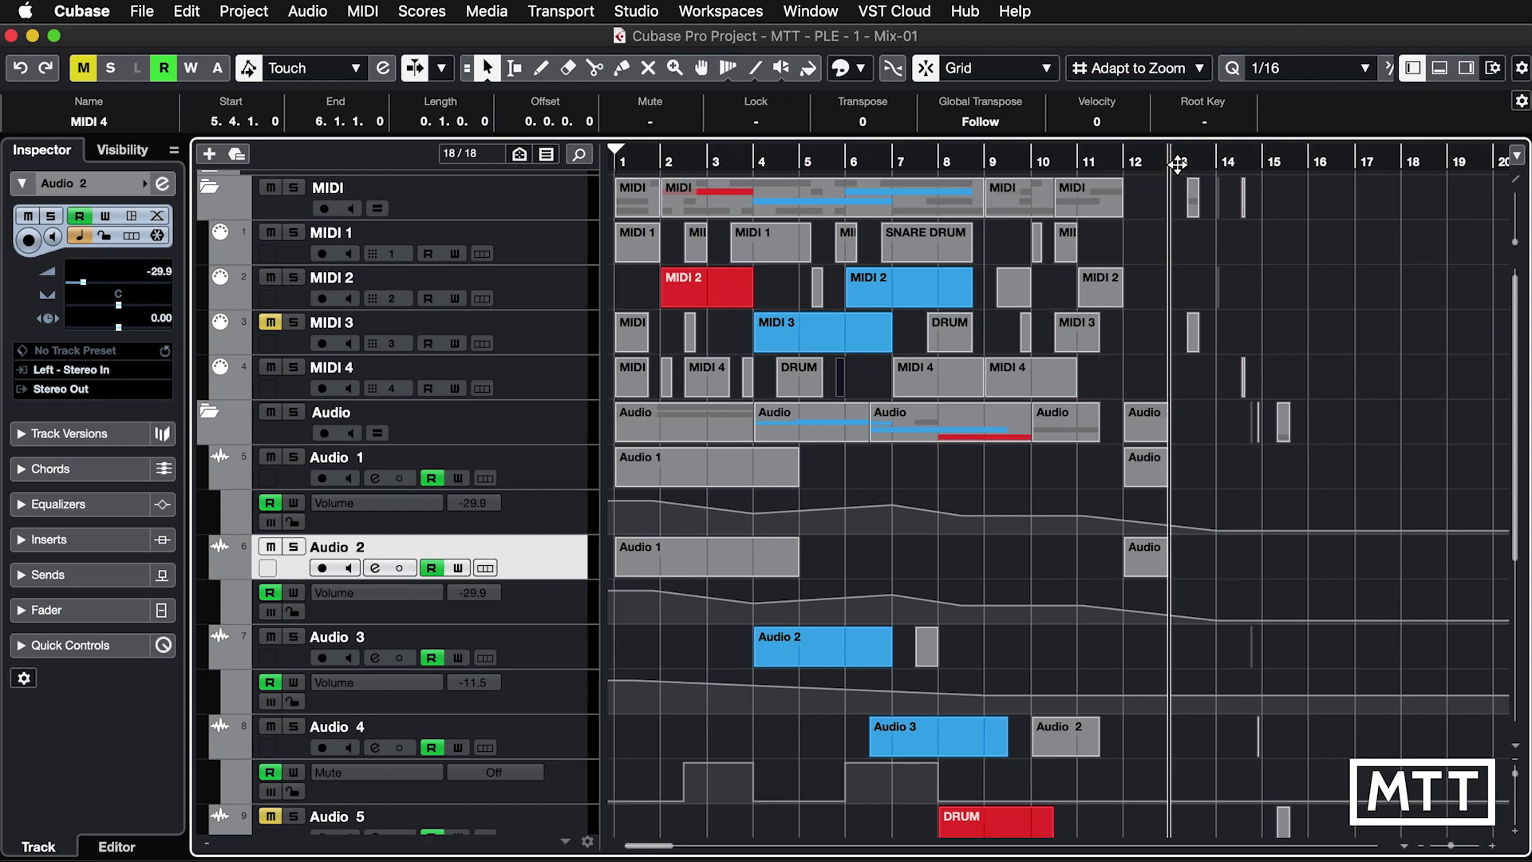
{"action": "left_click", "coordinate": [1174, 162]}
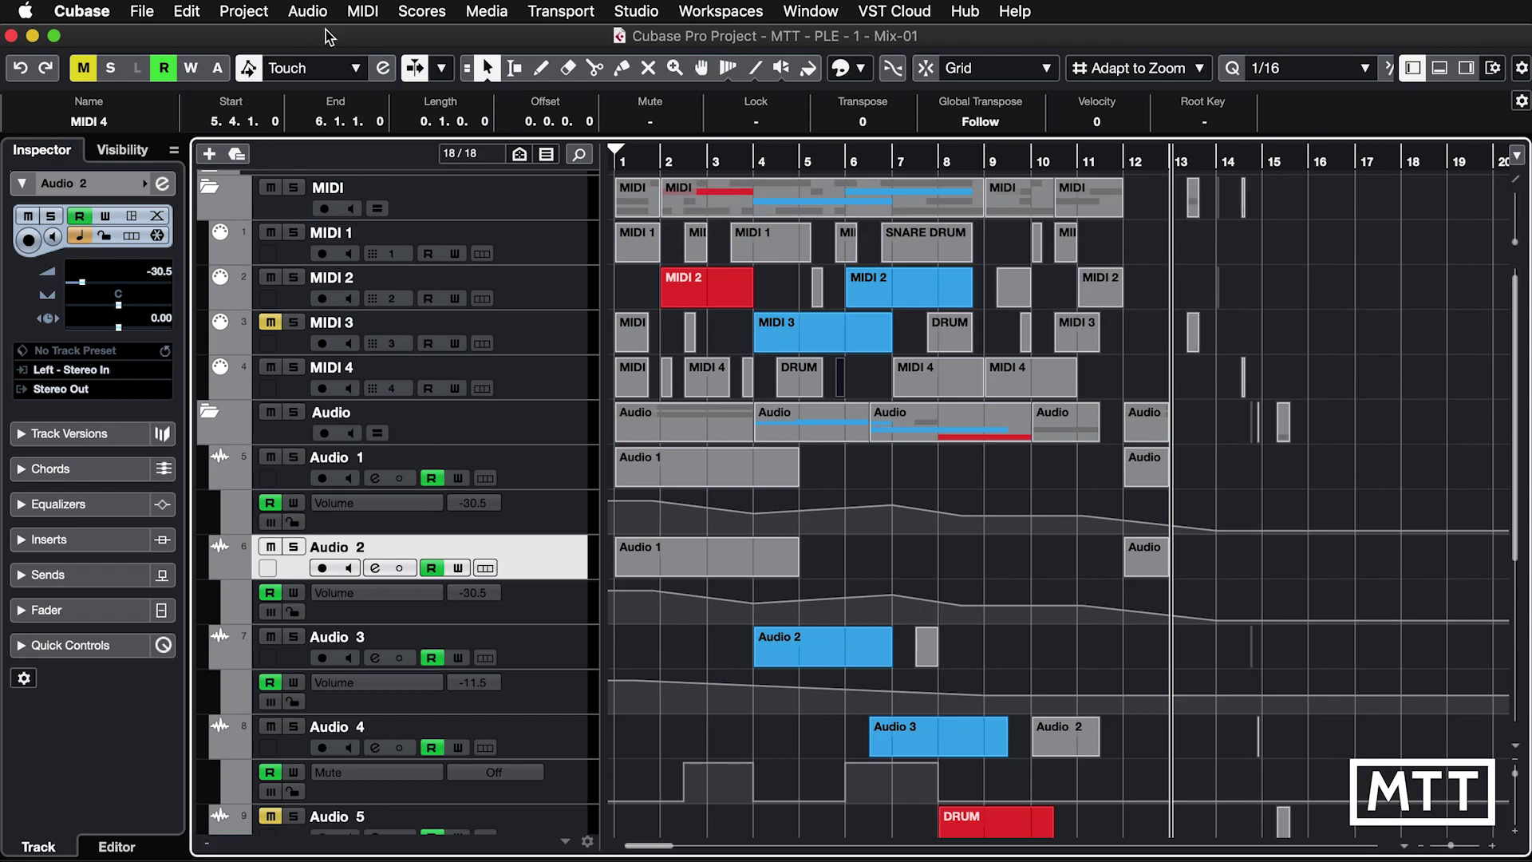
Step: Run the Parts + Events preset 'Delete Events beyond Song cursor'
{"action": "left_click", "coordinate": [265, 18]}
{"action": "mouse_move", "coordinate": [423, 510]}
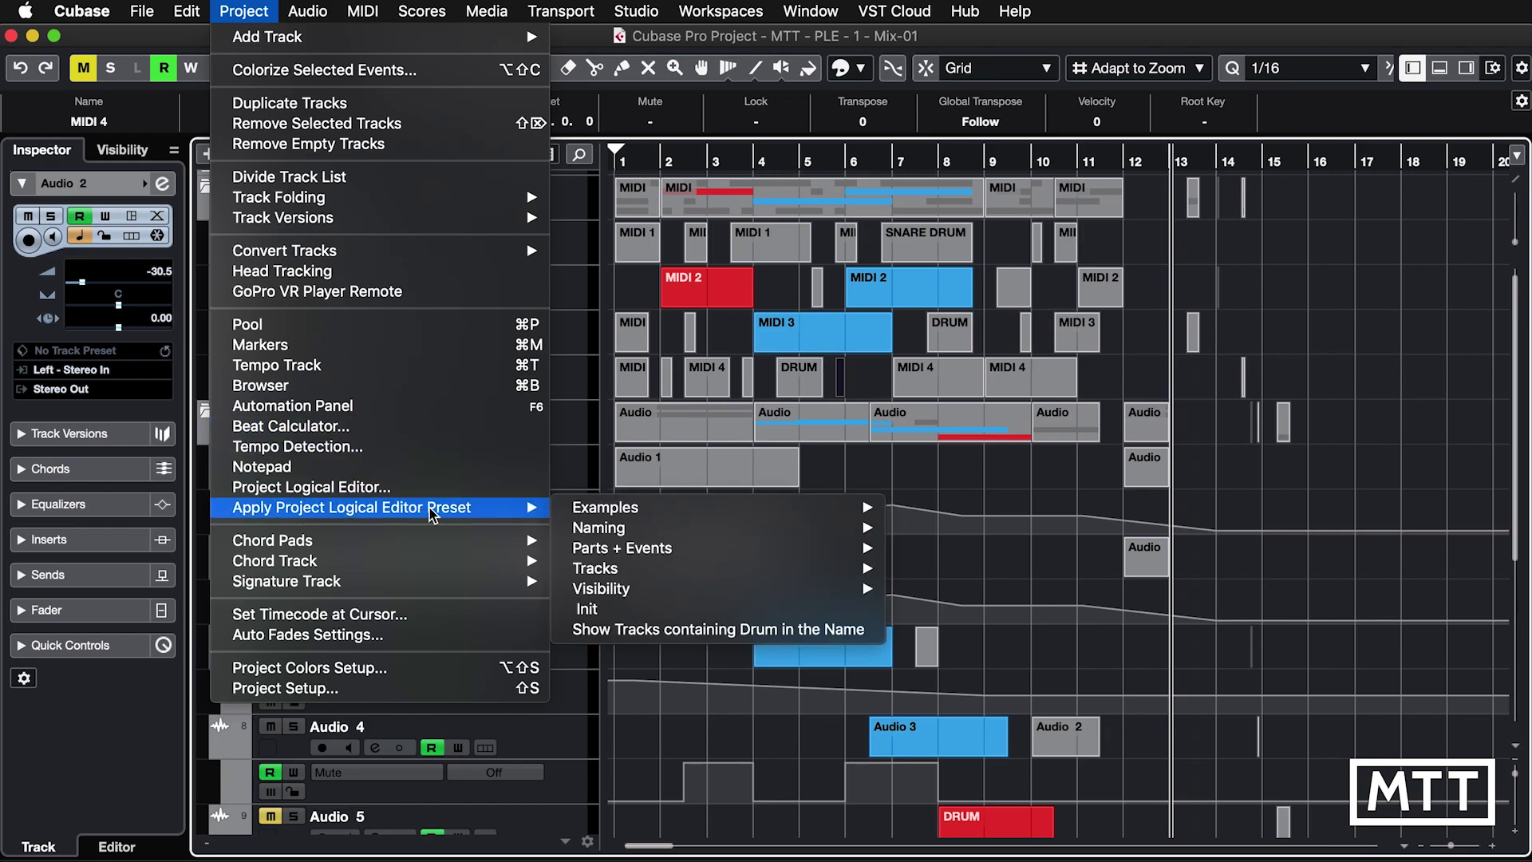
{"action": "mouse_move", "coordinate": [611, 511]}
{"action": "mouse_move", "coordinate": [667, 554]}
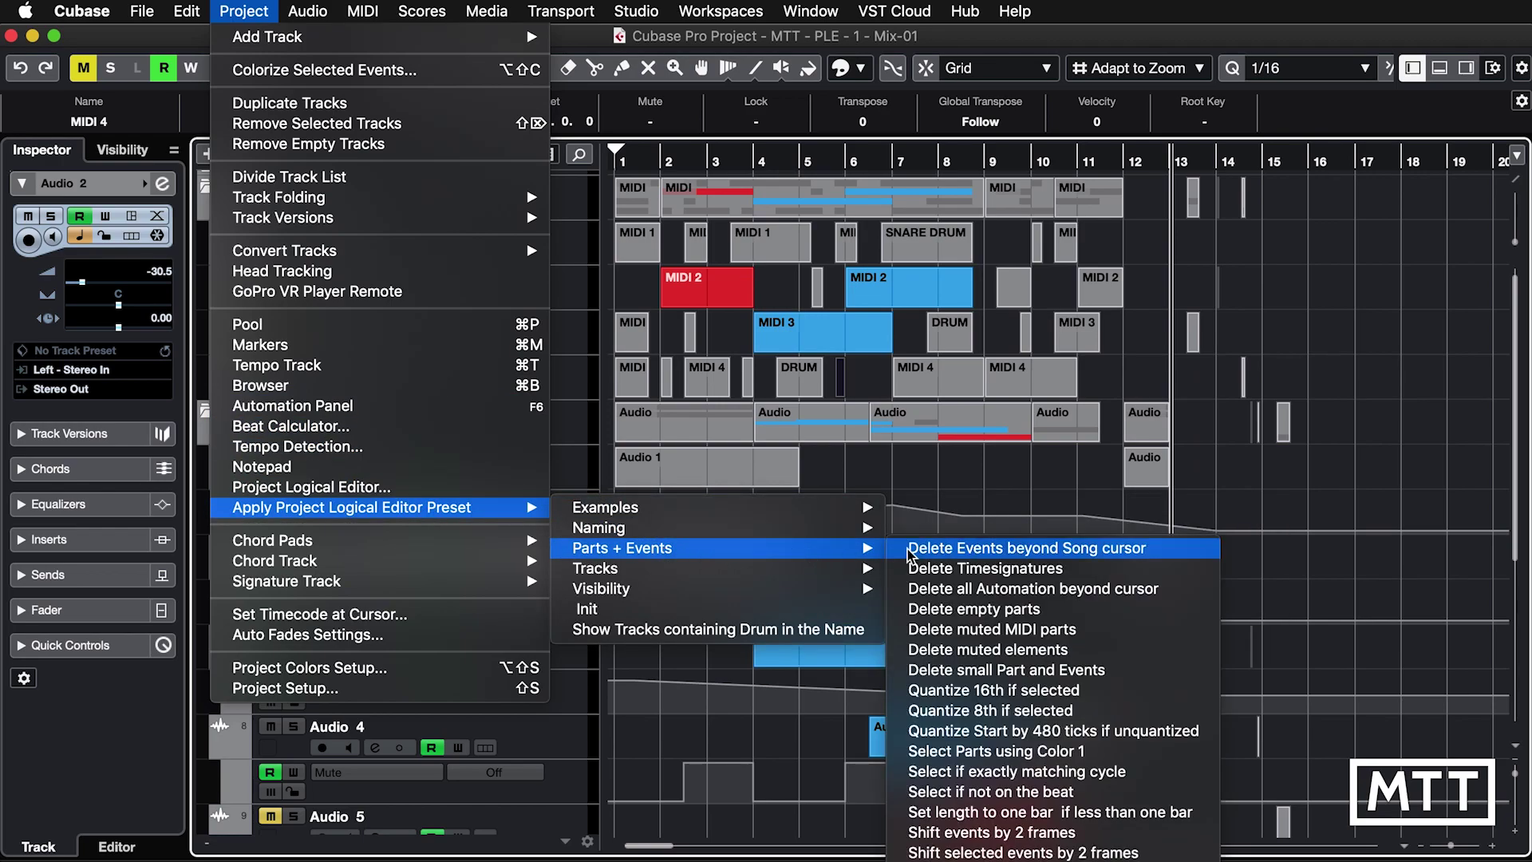
{"action": "left_click", "coordinate": [963, 549]}
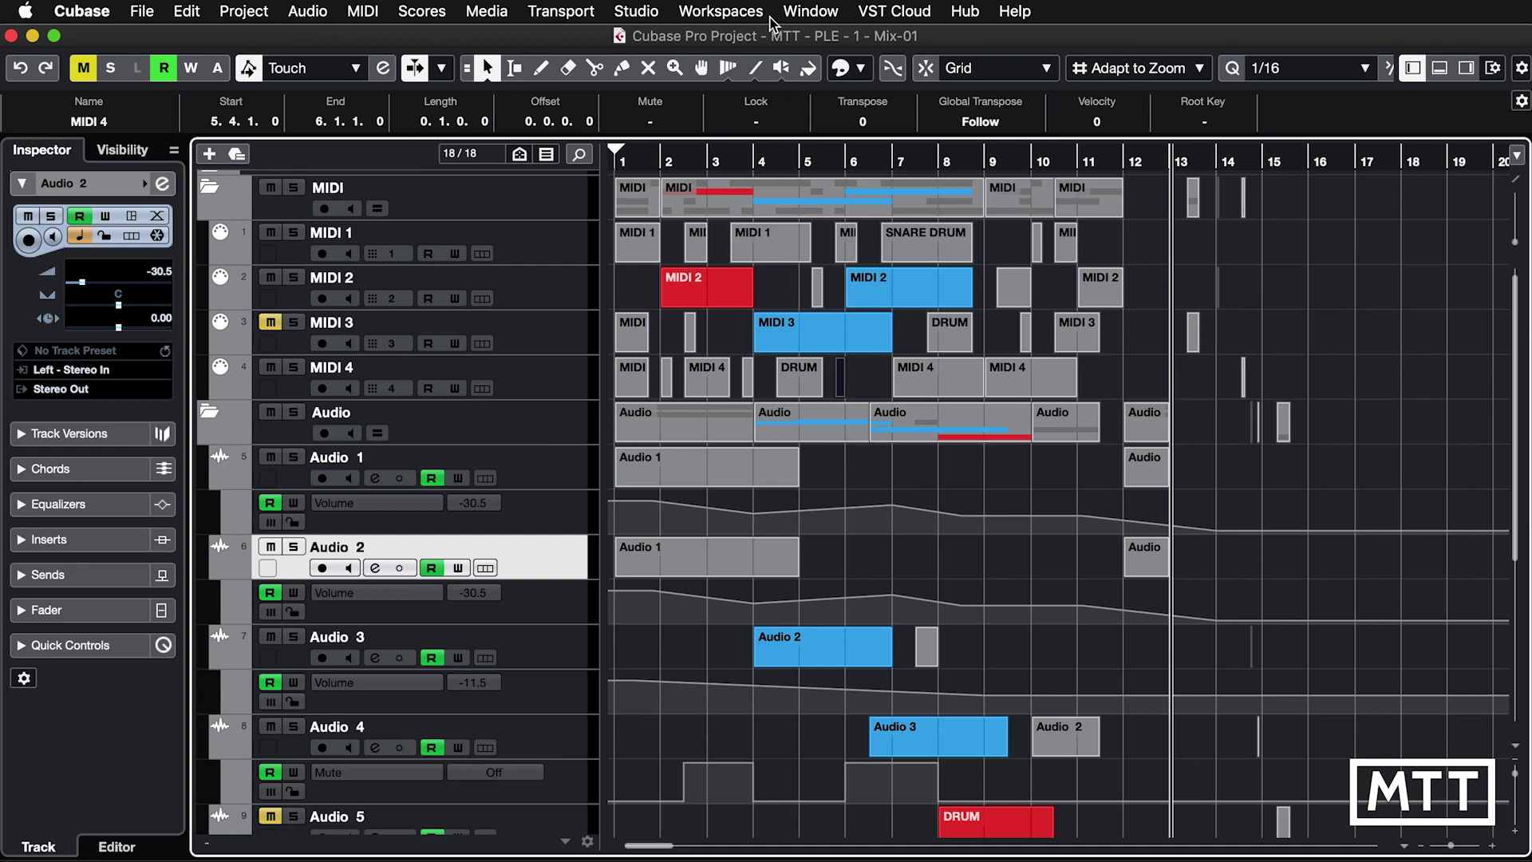
Step: Set the cursor near bar 7.5 and run 'Delete all Automation beyond cursor'
{"action": "left_click", "coordinate": [916, 160]}
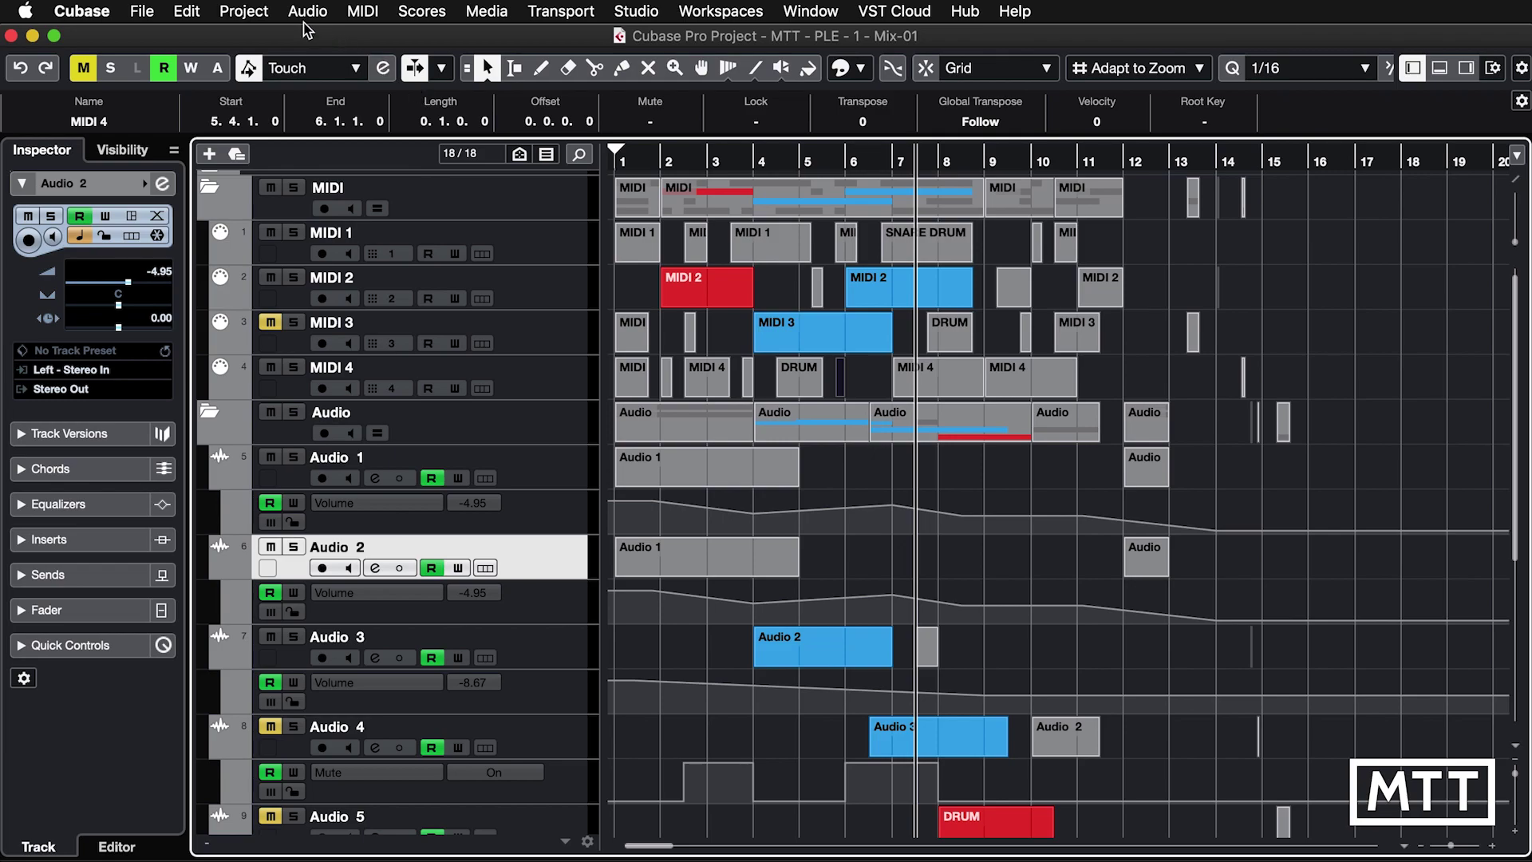
{"action": "left_click", "coordinate": [243, 11]}
{"action": "mouse_move", "coordinate": [455, 515]}
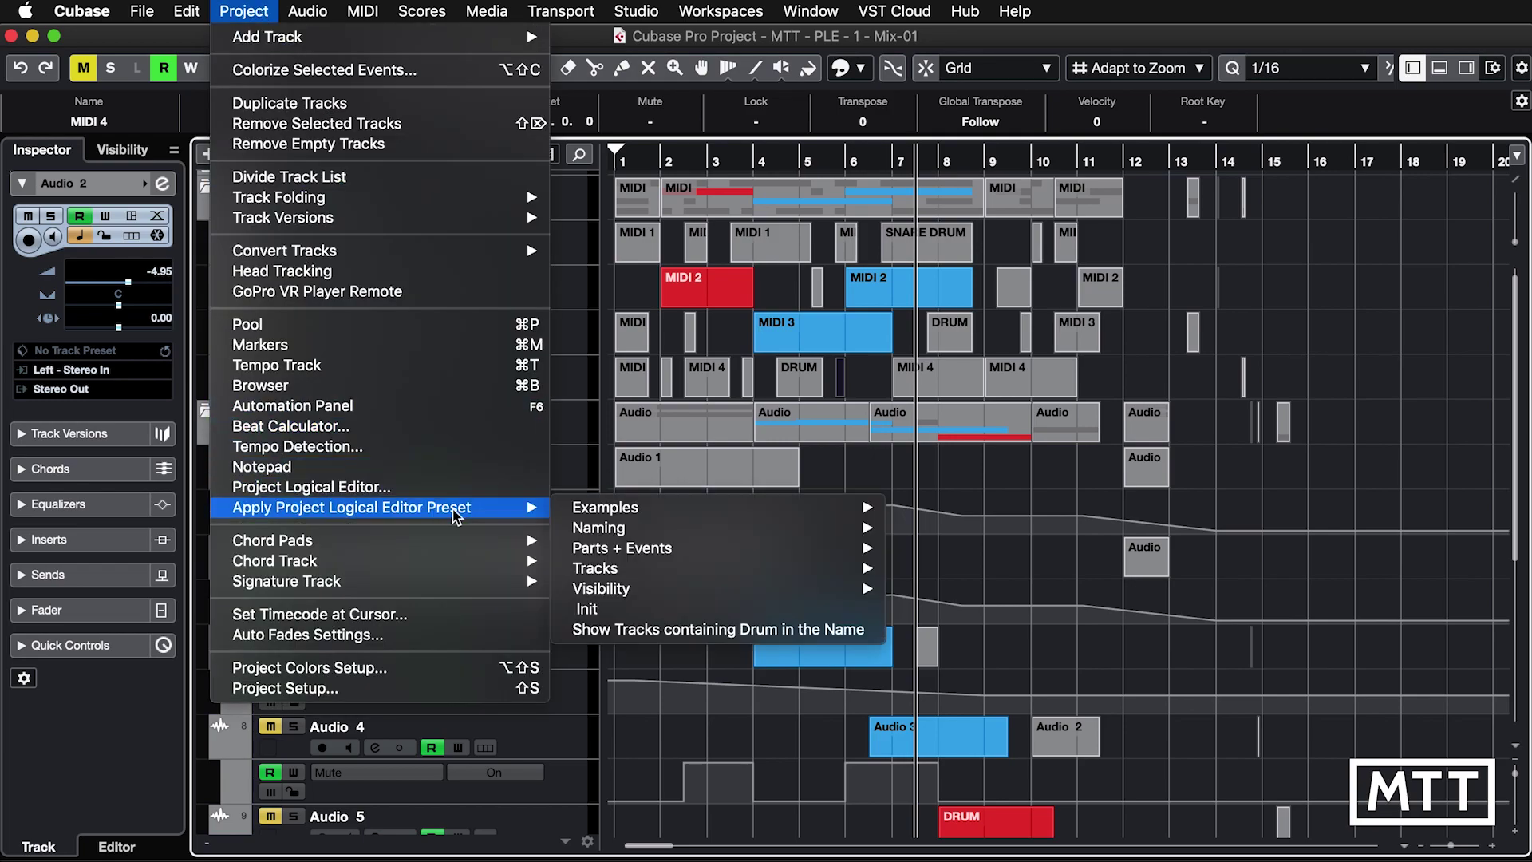
{"action": "mouse_move", "coordinate": [687, 551]}
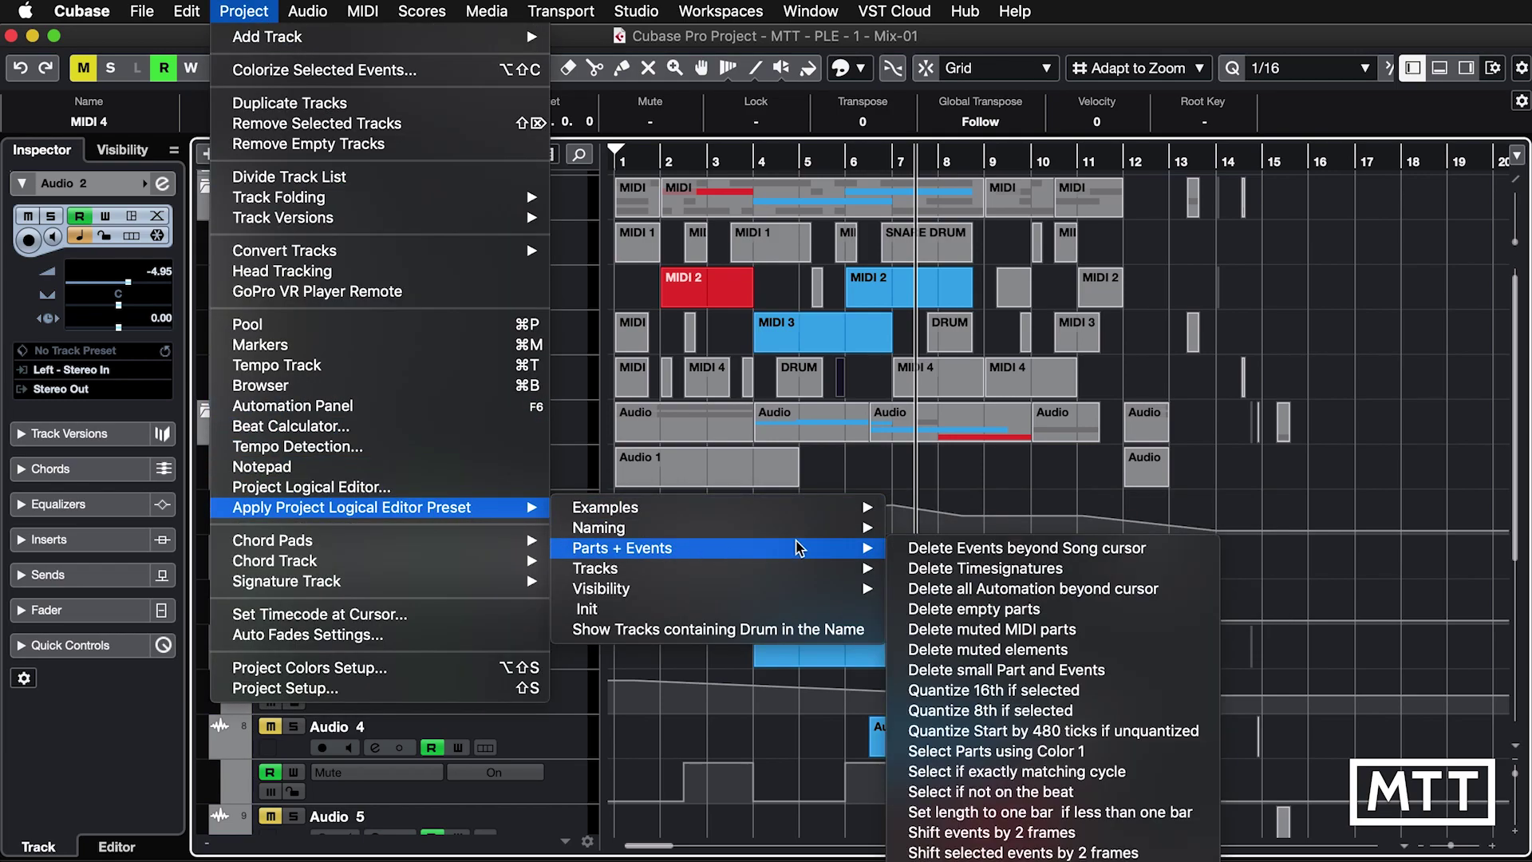
{"action": "left_click", "coordinate": [946, 588]}
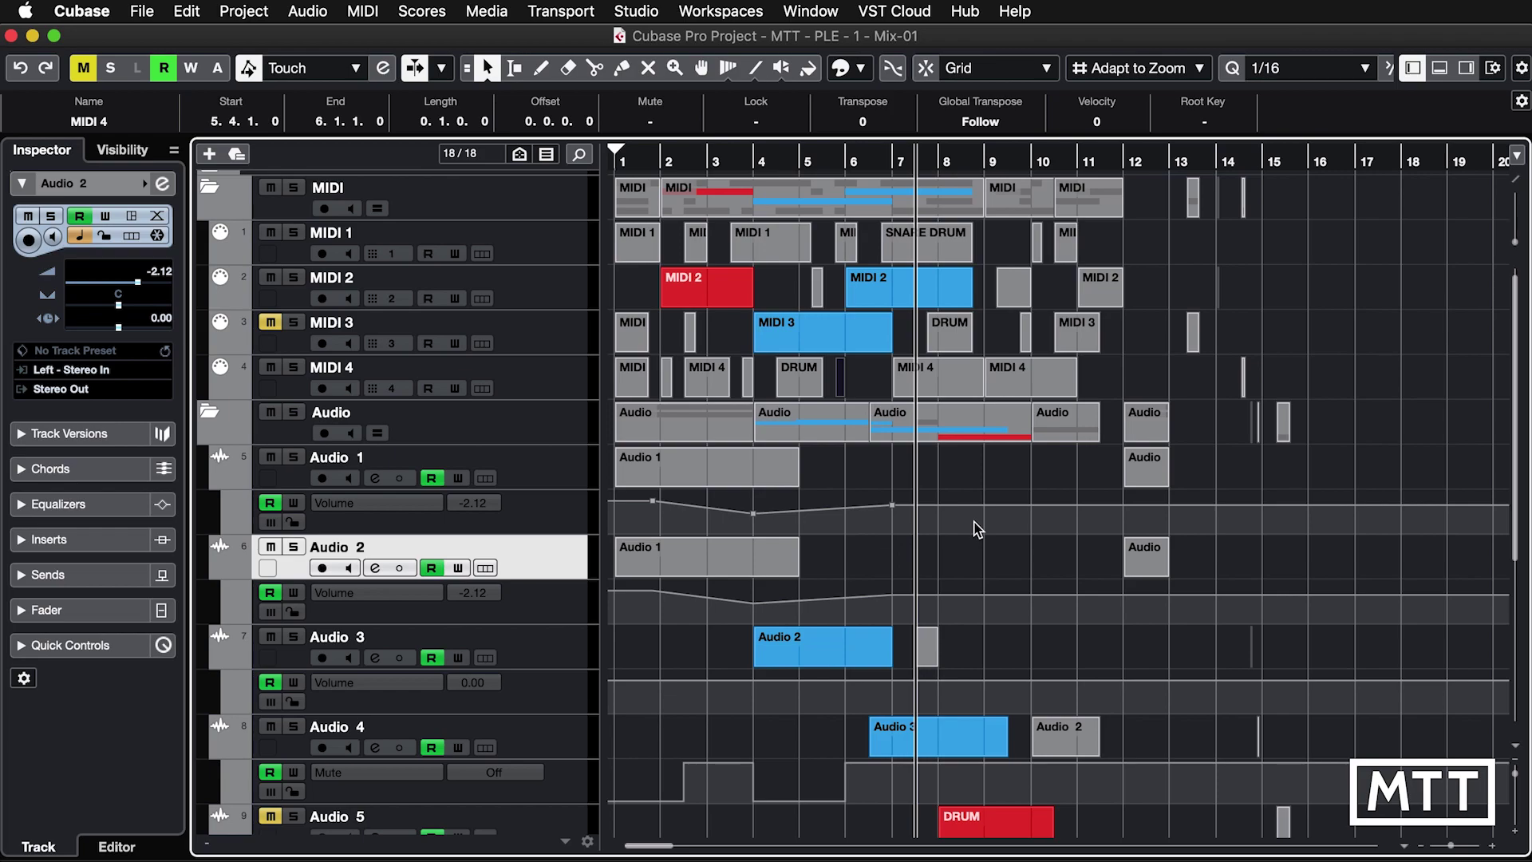
Step: Undo the automation deletion to restore the volume curves
{"action": "key", "text": "super+shift+z"}
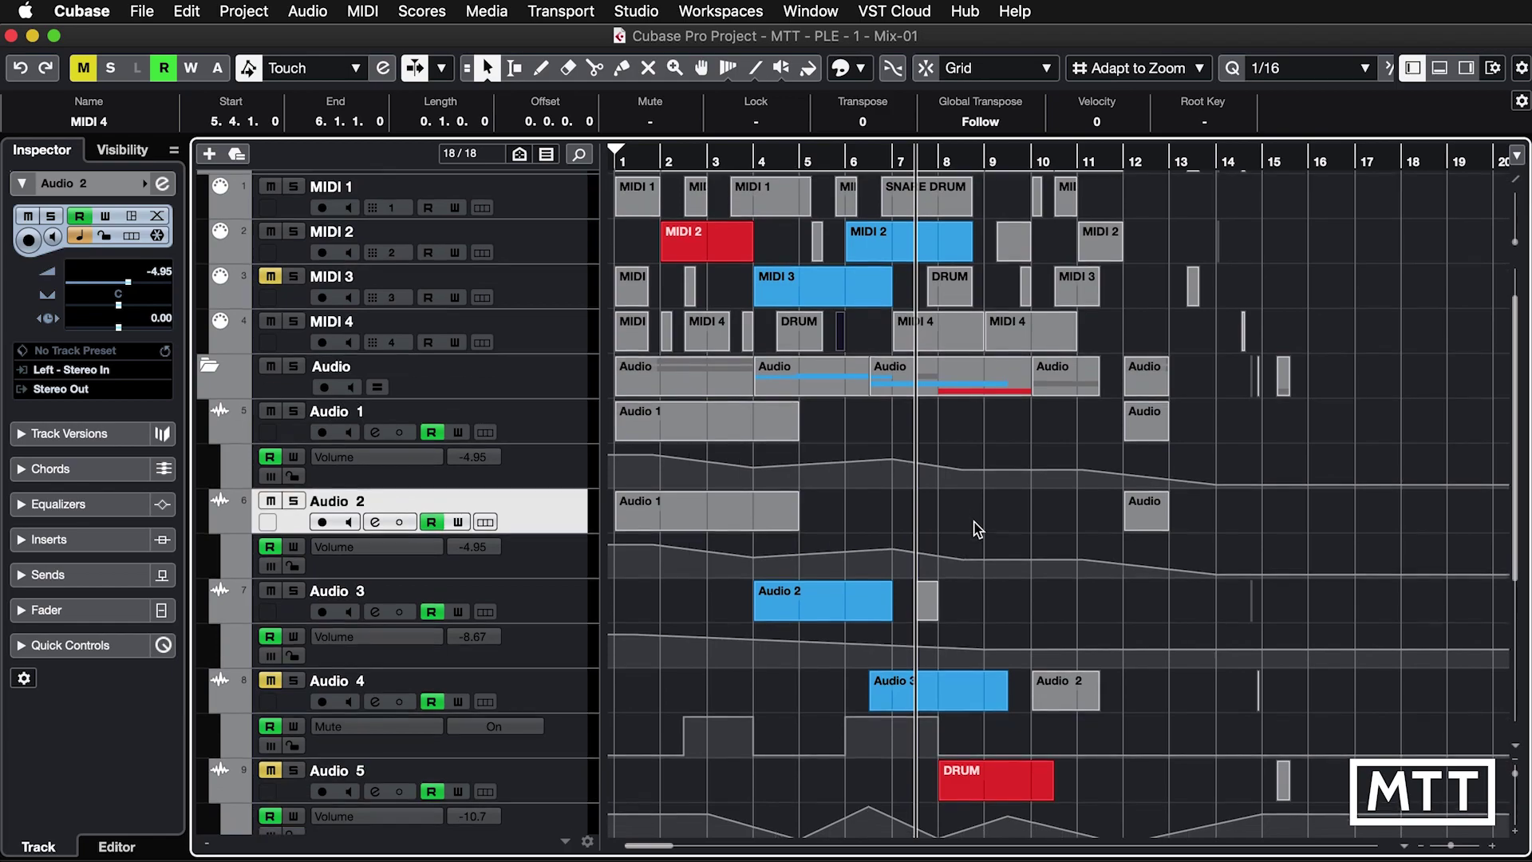
{"action": "scroll", "coordinate": [974, 527], "scroll_direction": "down", "scroll_amount": 2}
{"action": "scroll", "coordinate": [975, 522], "scroll_direction": "up", "scroll_amount": 1}
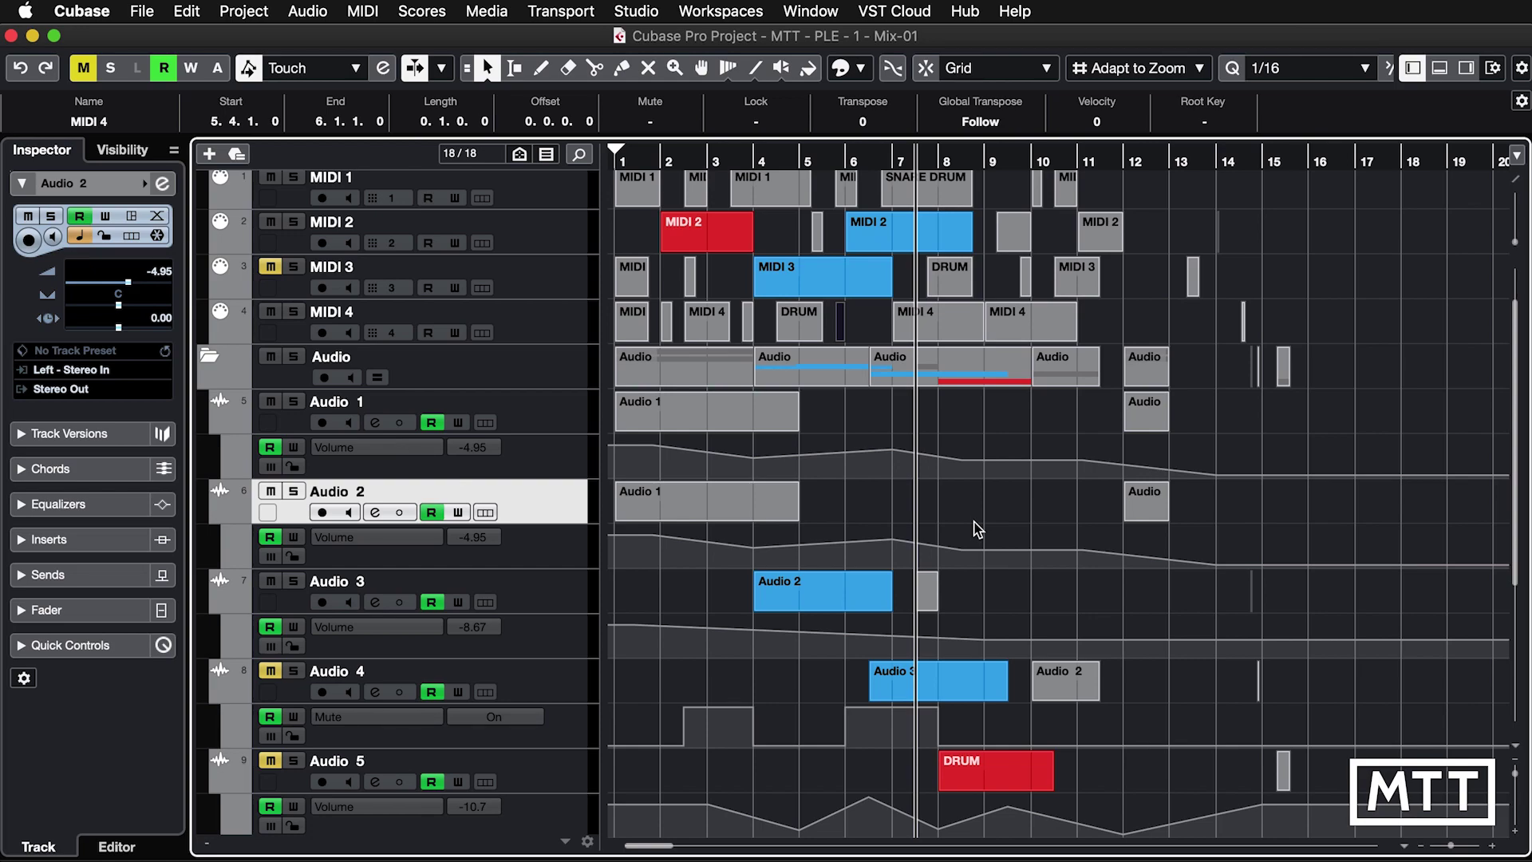
{"action": "left_click", "coordinate": [997, 427]}
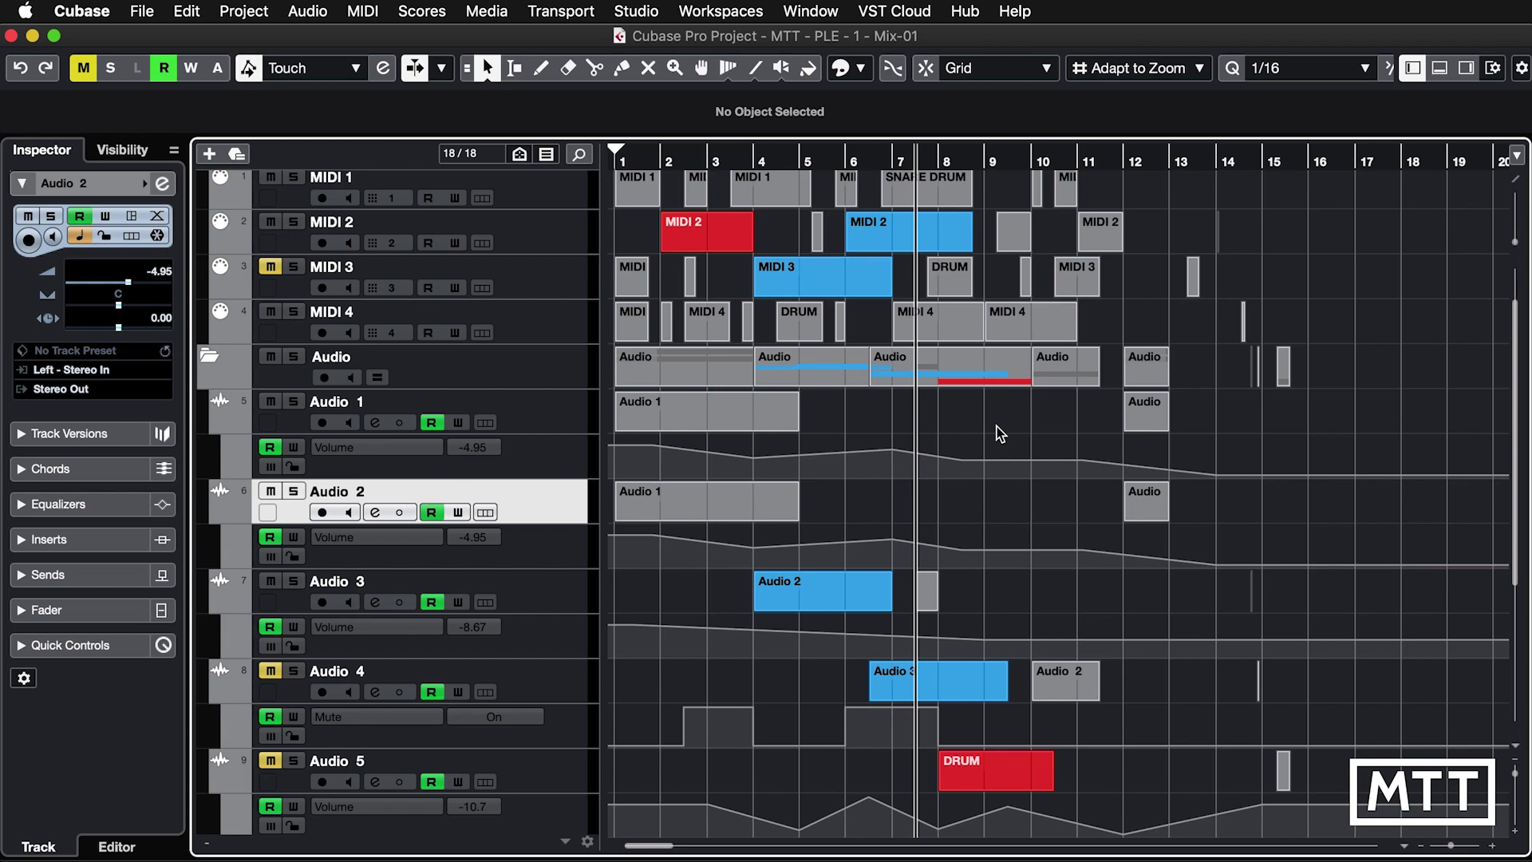
{"action": "left_click", "coordinate": [857, 68]}
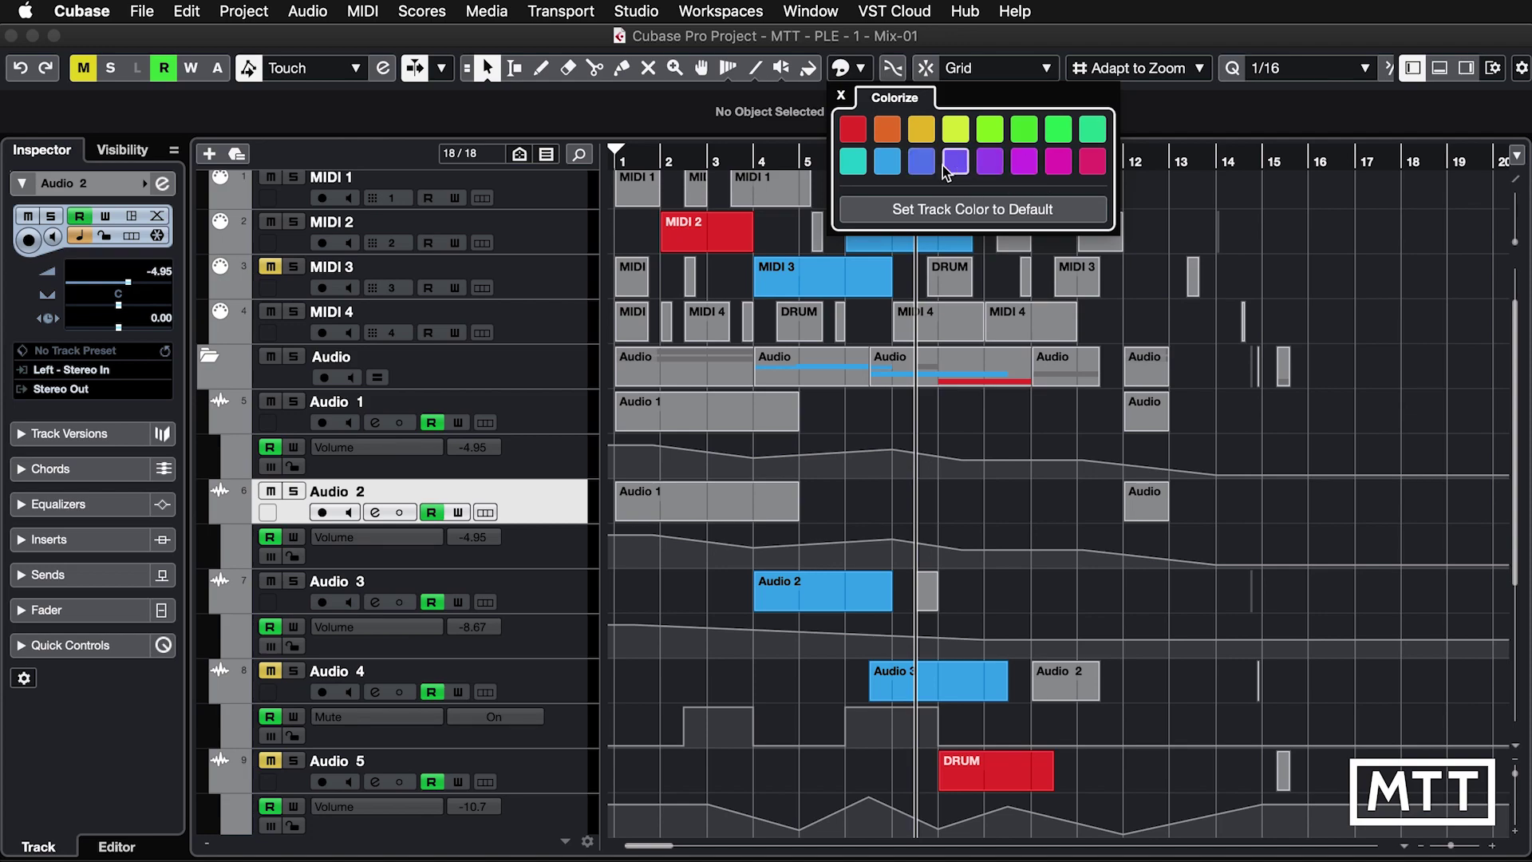
{"action": "left_click", "coordinate": [1183, 211]}
{"action": "left_click", "coordinate": [678, 235]}
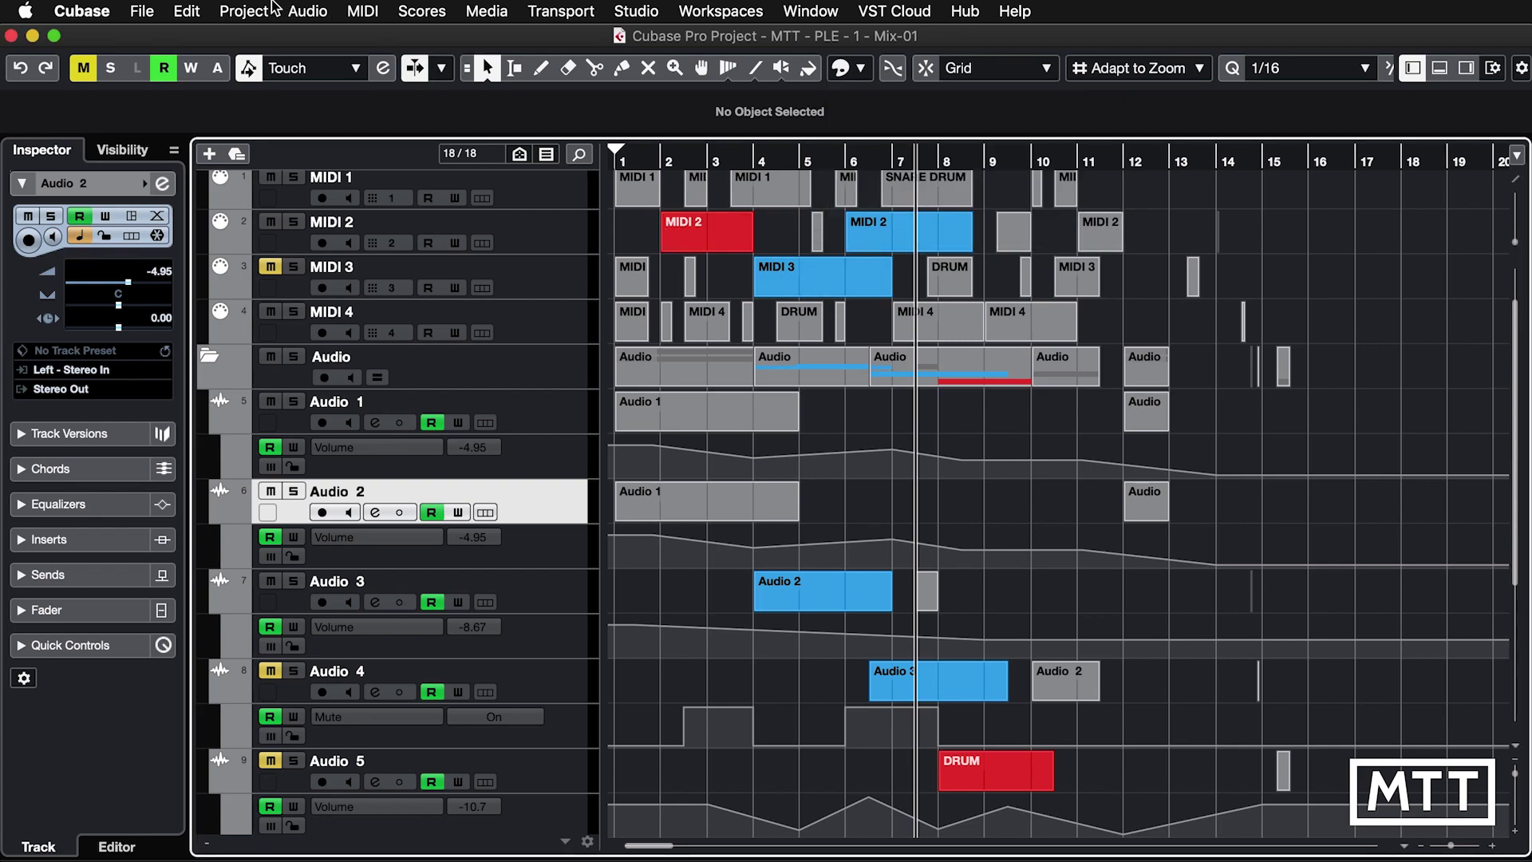
Step: Select the red MIDI 2 and DRUM parts via 'Select Parts using Color 1', toggling Mute on then off
{"action": "left_click", "coordinate": [244, 11]}
{"action": "mouse_move", "coordinate": [428, 509]}
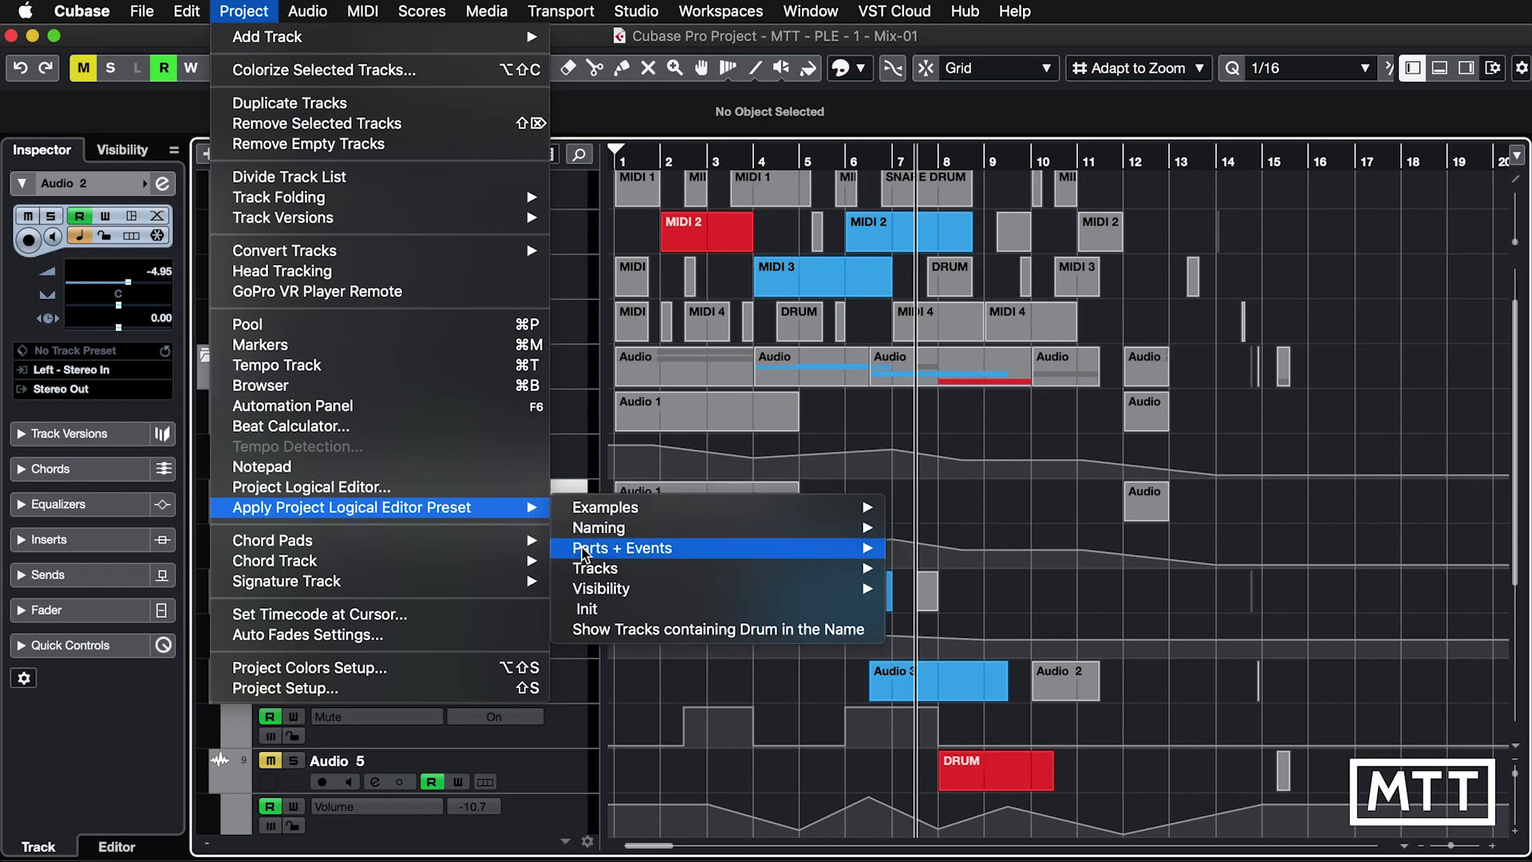
{"action": "mouse_move", "coordinate": [821, 552]}
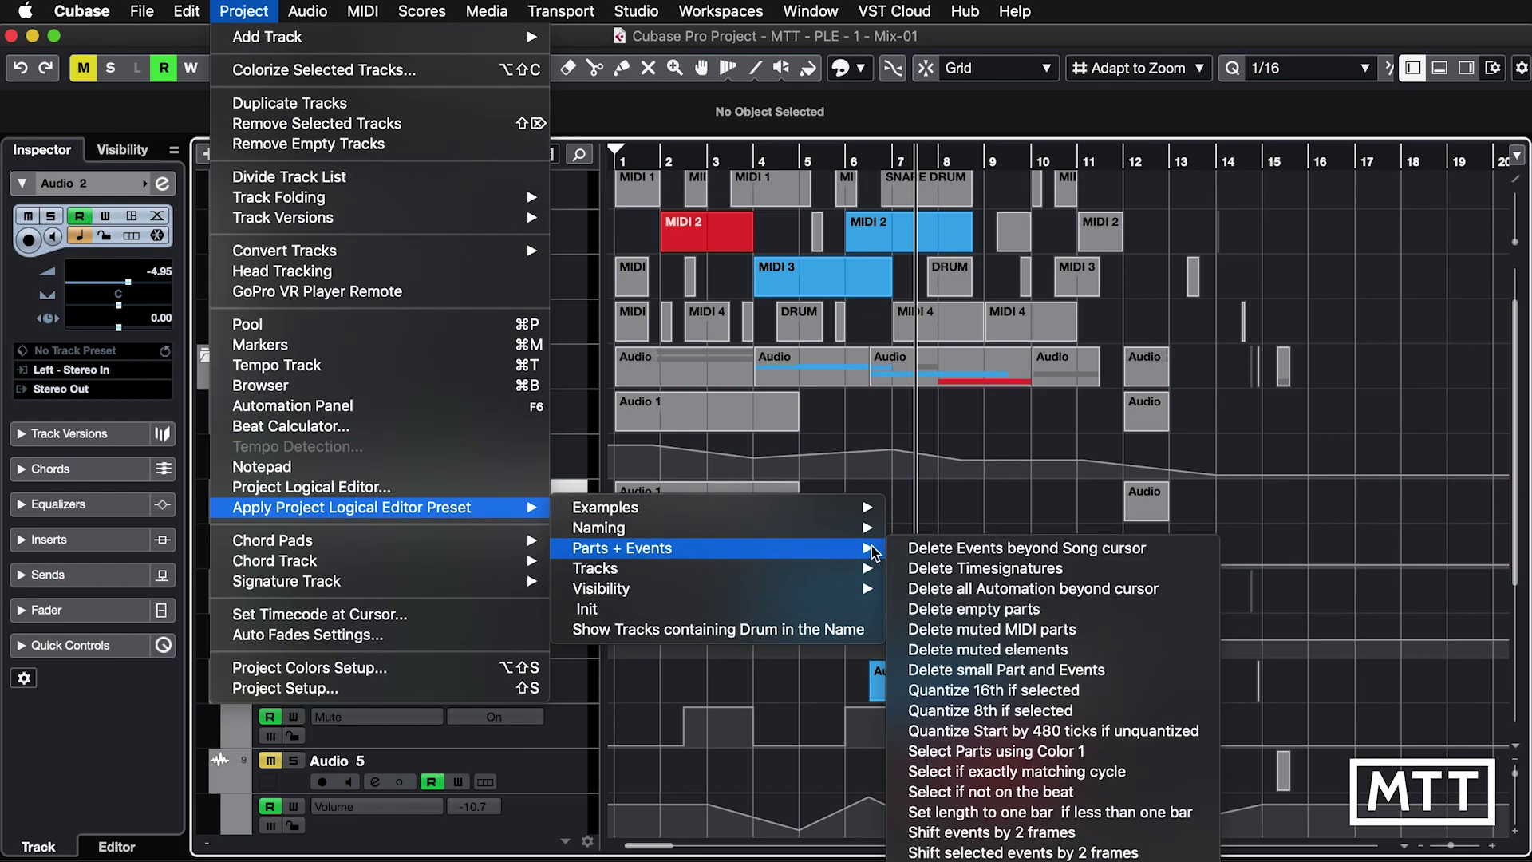
{"action": "left_click", "coordinate": [1011, 751]}
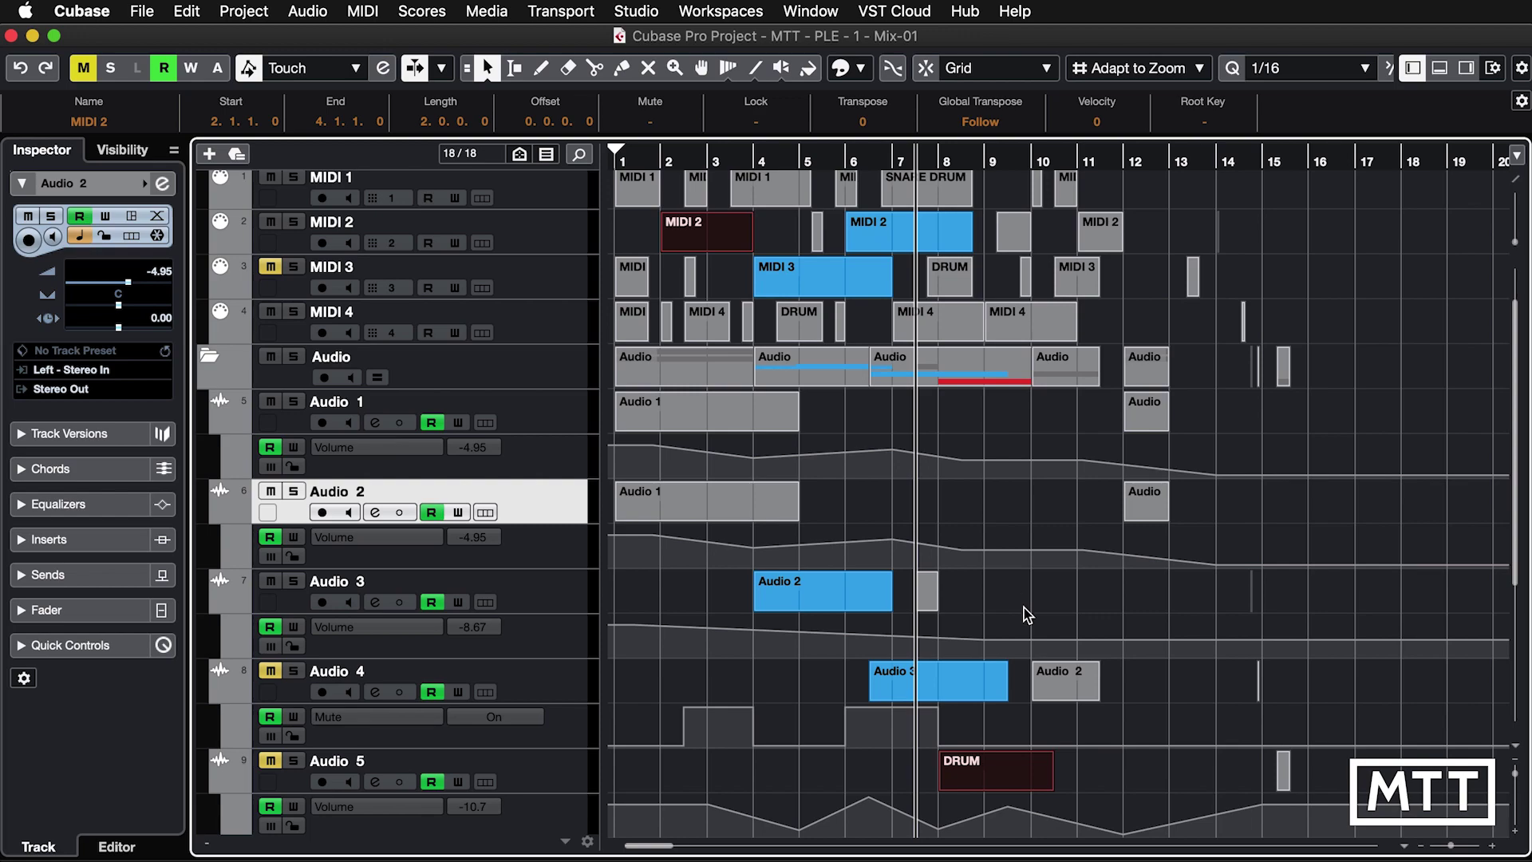
{"action": "left_click", "coordinate": [650, 121]}
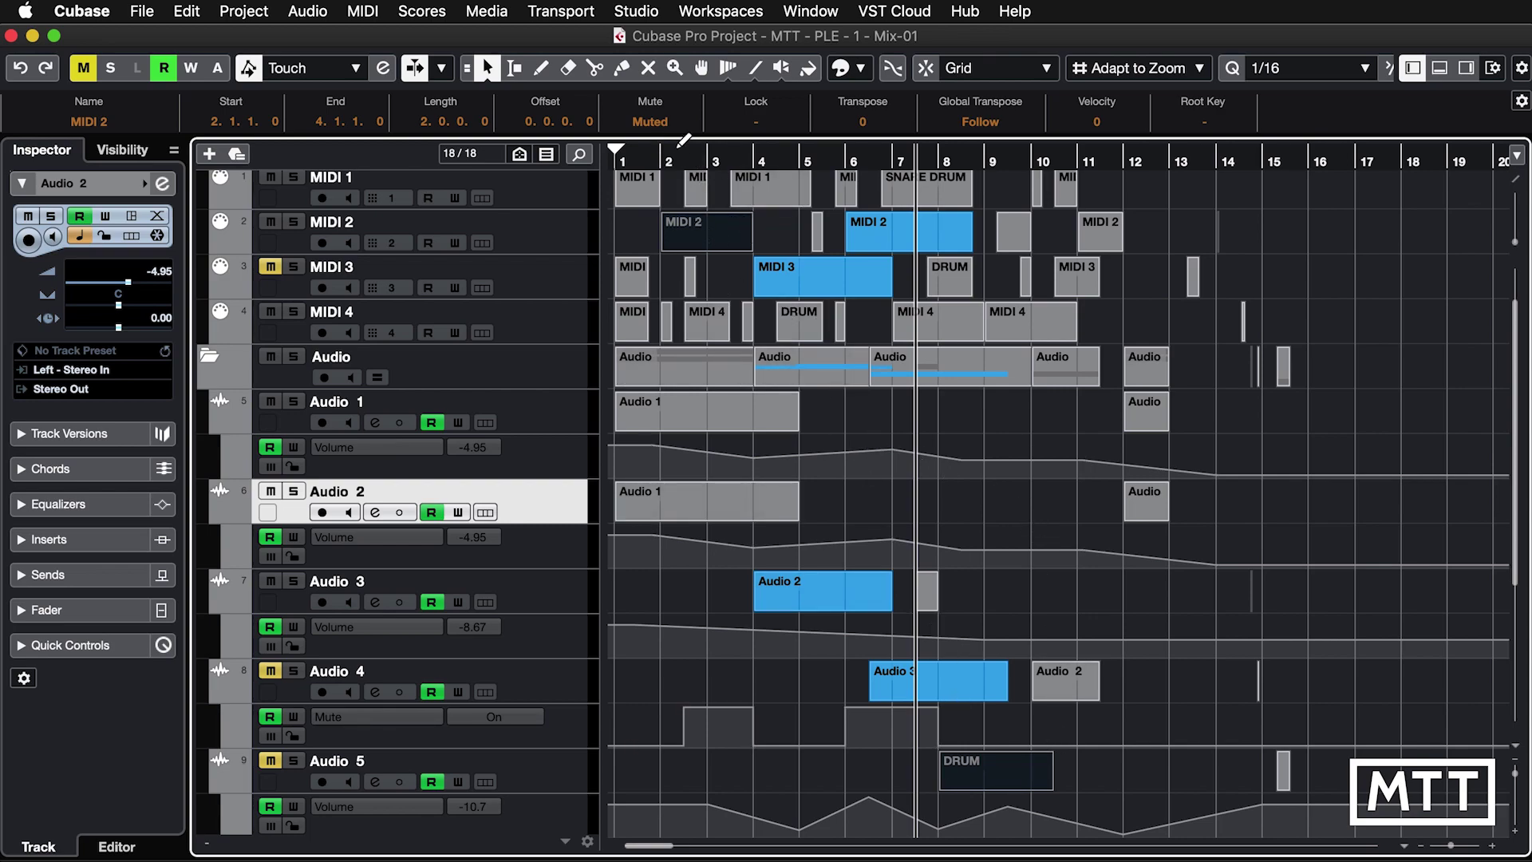
{"action": "left_click", "coordinate": [650, 121]}
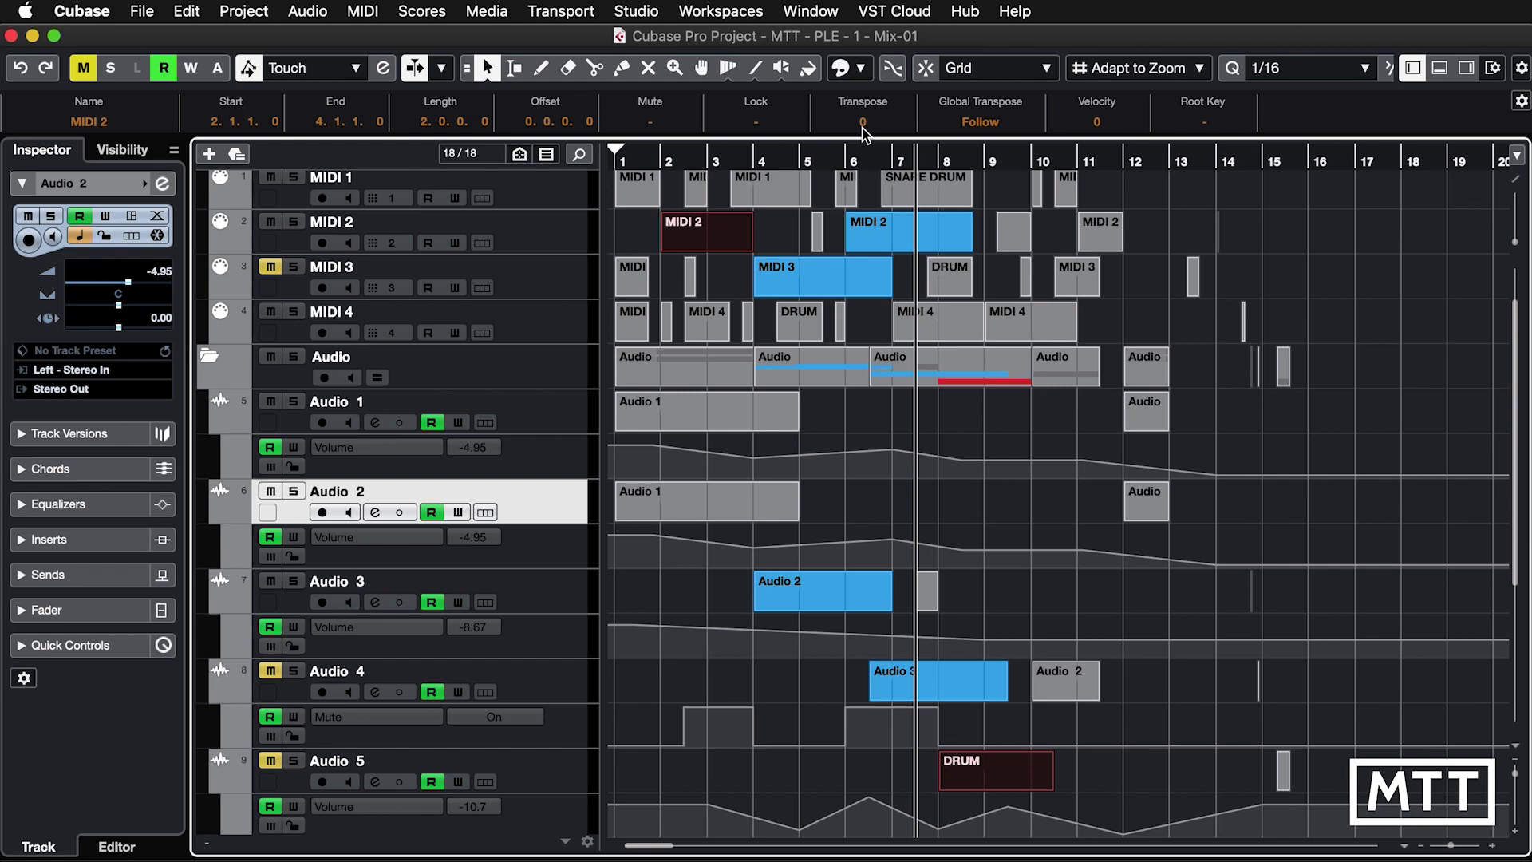
Step: Deselect the parts and run 'Delete muted tracks', removing MIDI 3, Audio 4 and Audio 5
{"action": "left_click", "coordinate": [1321, 425]}
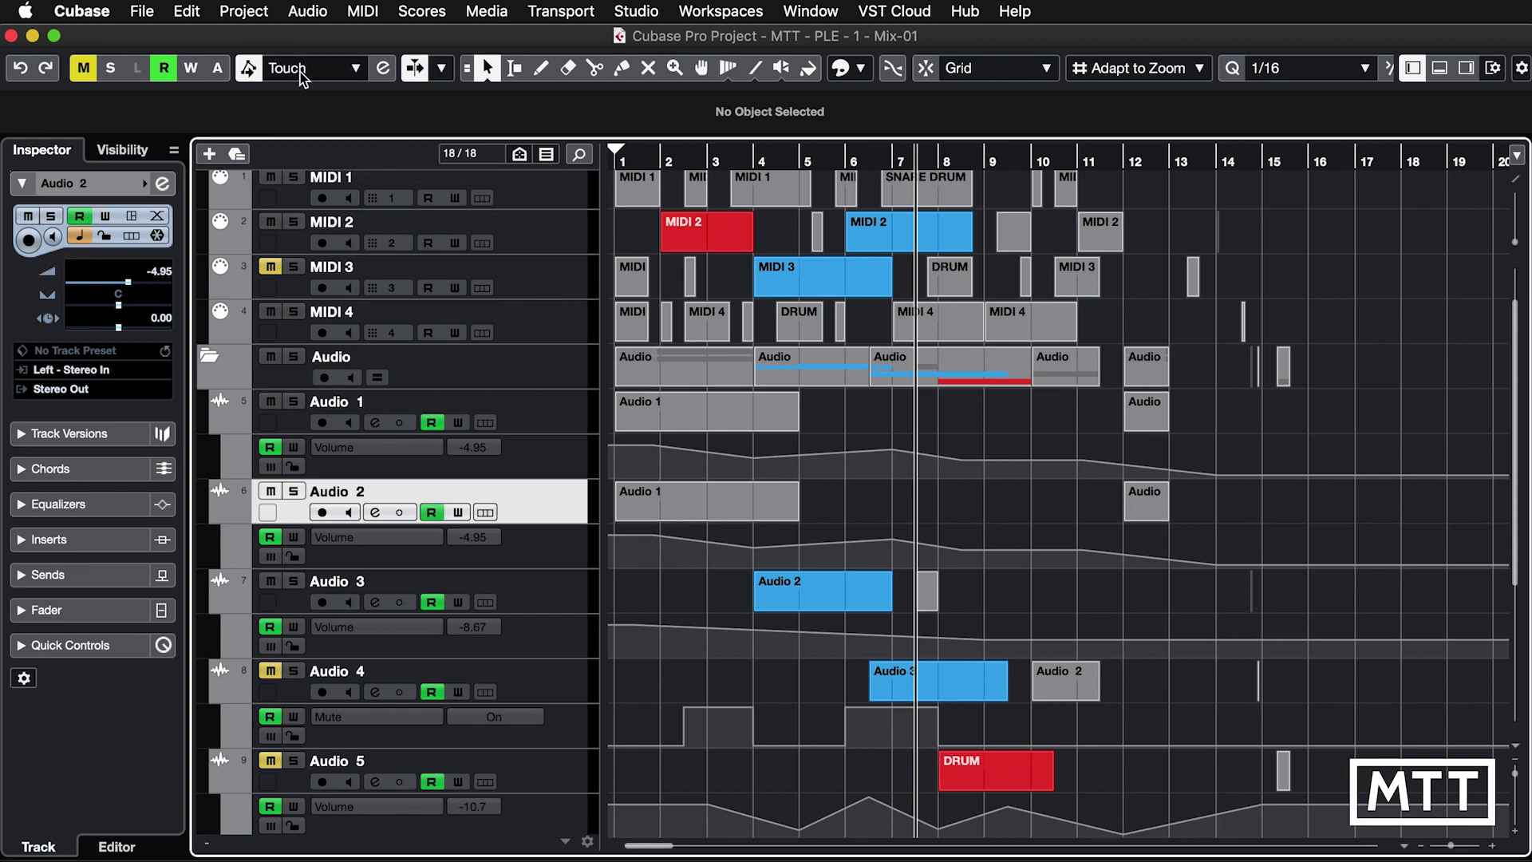
{"action": "left_click", "coordinate": [243, 11]}
{"action": "mouse_move", "coordinate": [387, 517]}
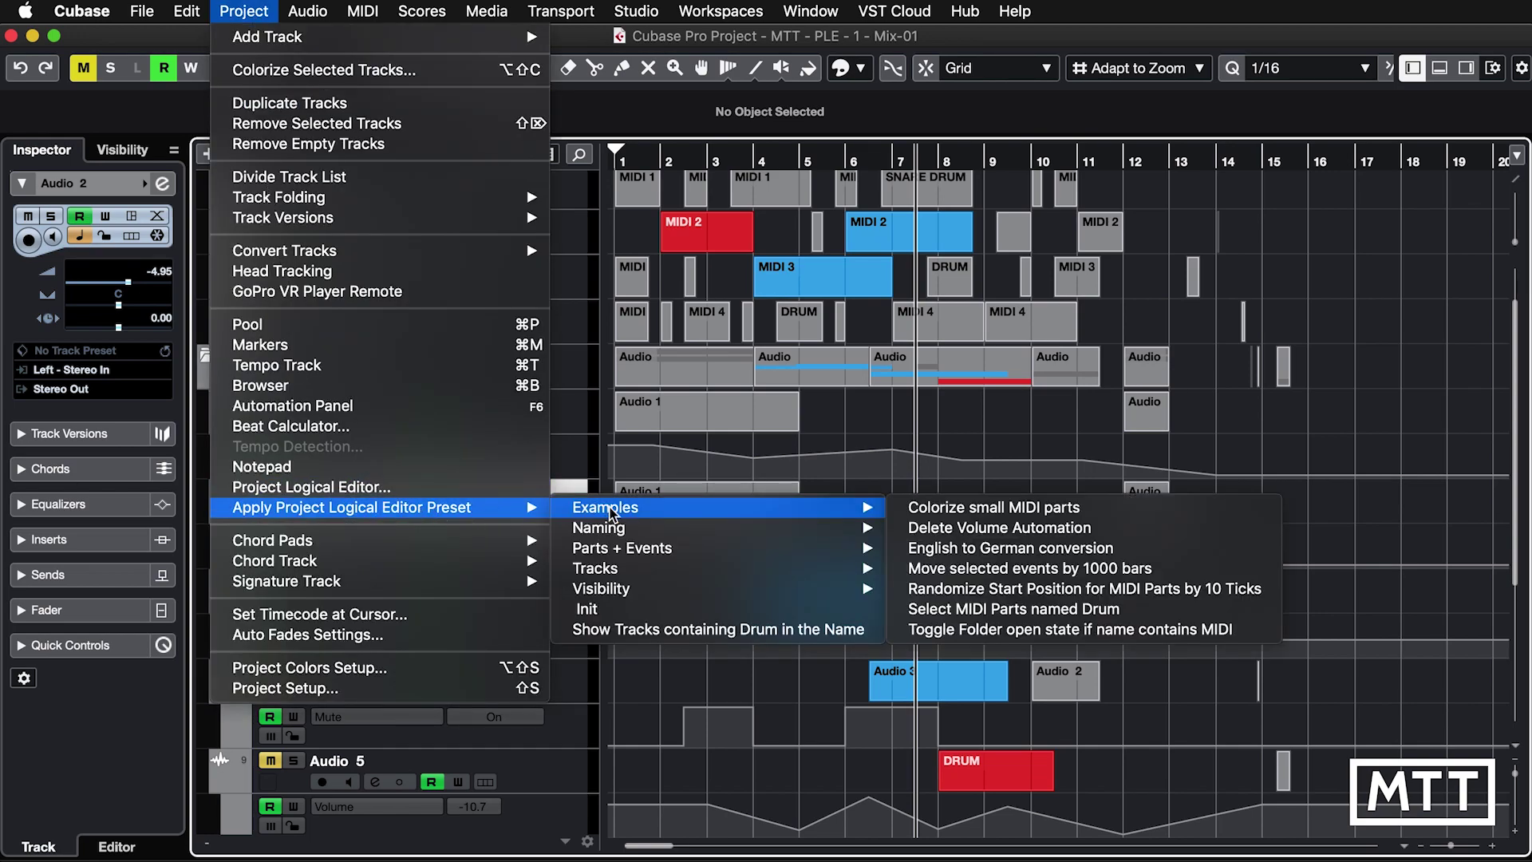
{"action": "mouse_move", "coordinate": [718, 576]}
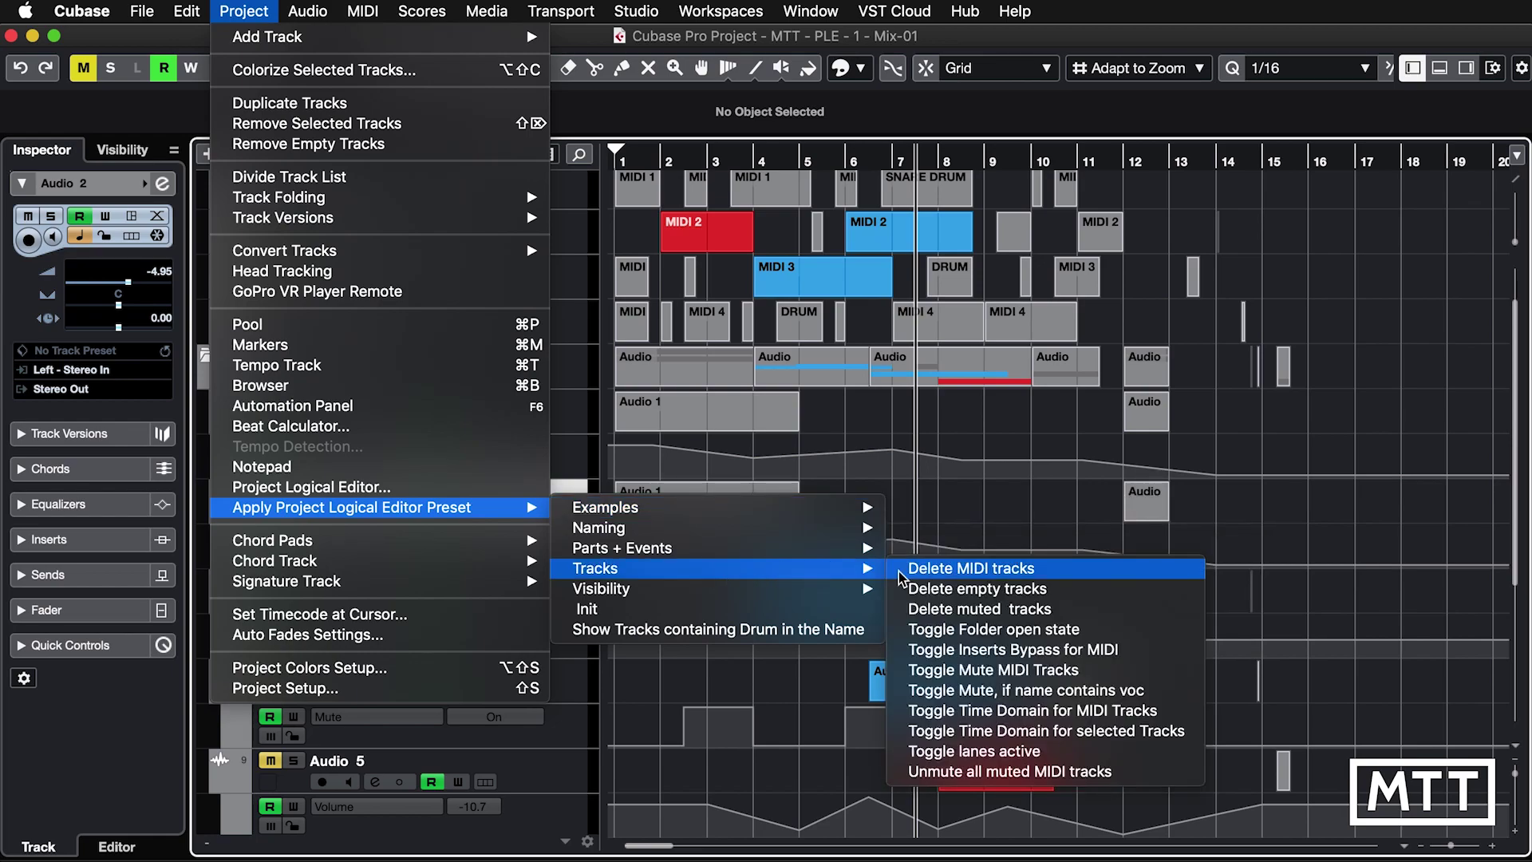
{"action": "left_click", "coordinate": [957, 609]}
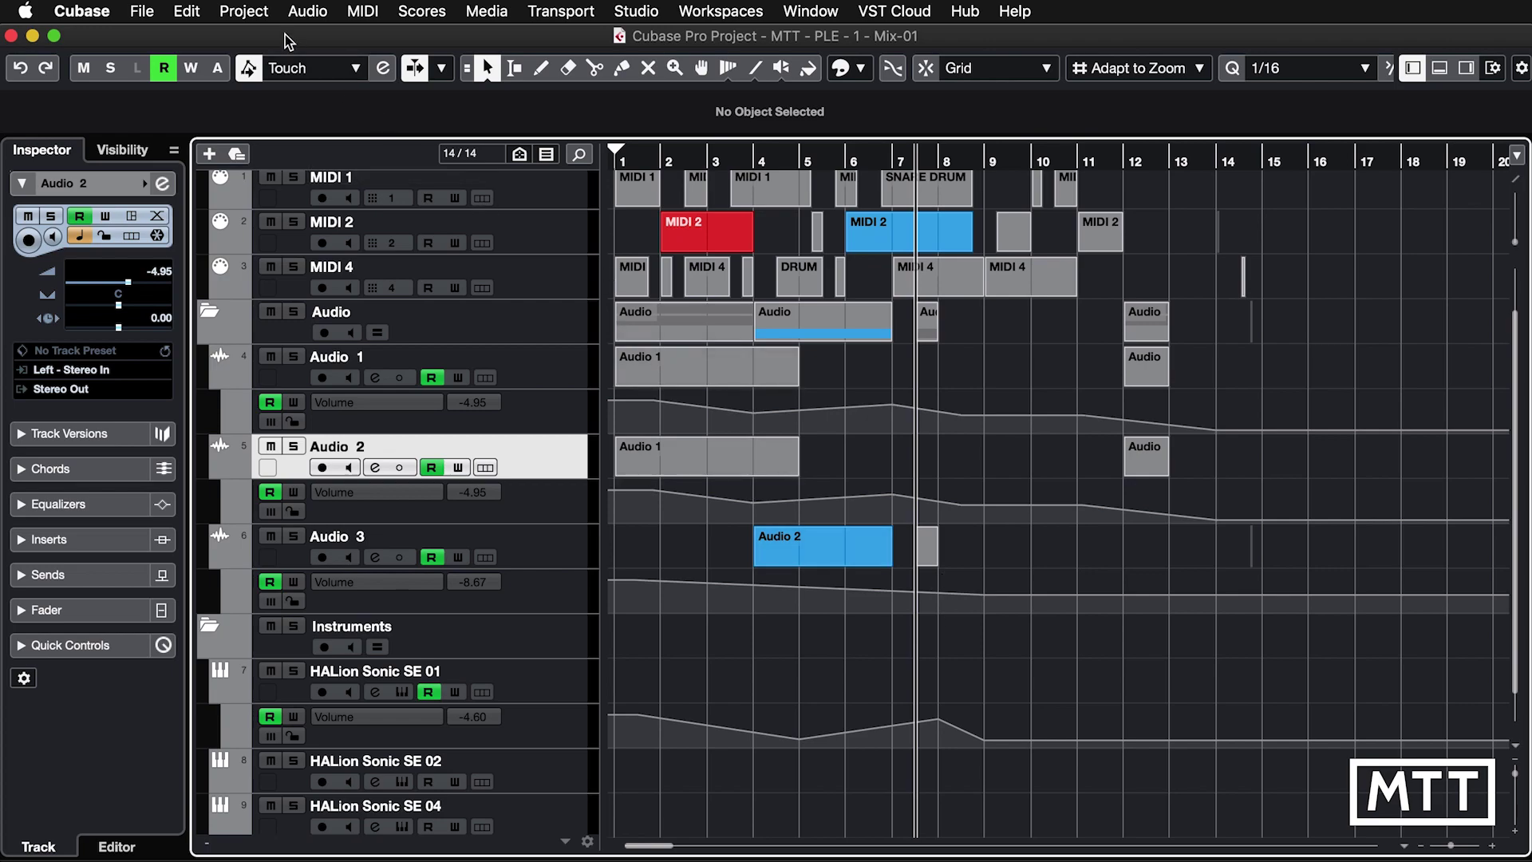
Step: Display the Tracks submenu of Project > Apply Project Logical Editor Preset
{"action": "left_click", "coordinate": [257, 14]}
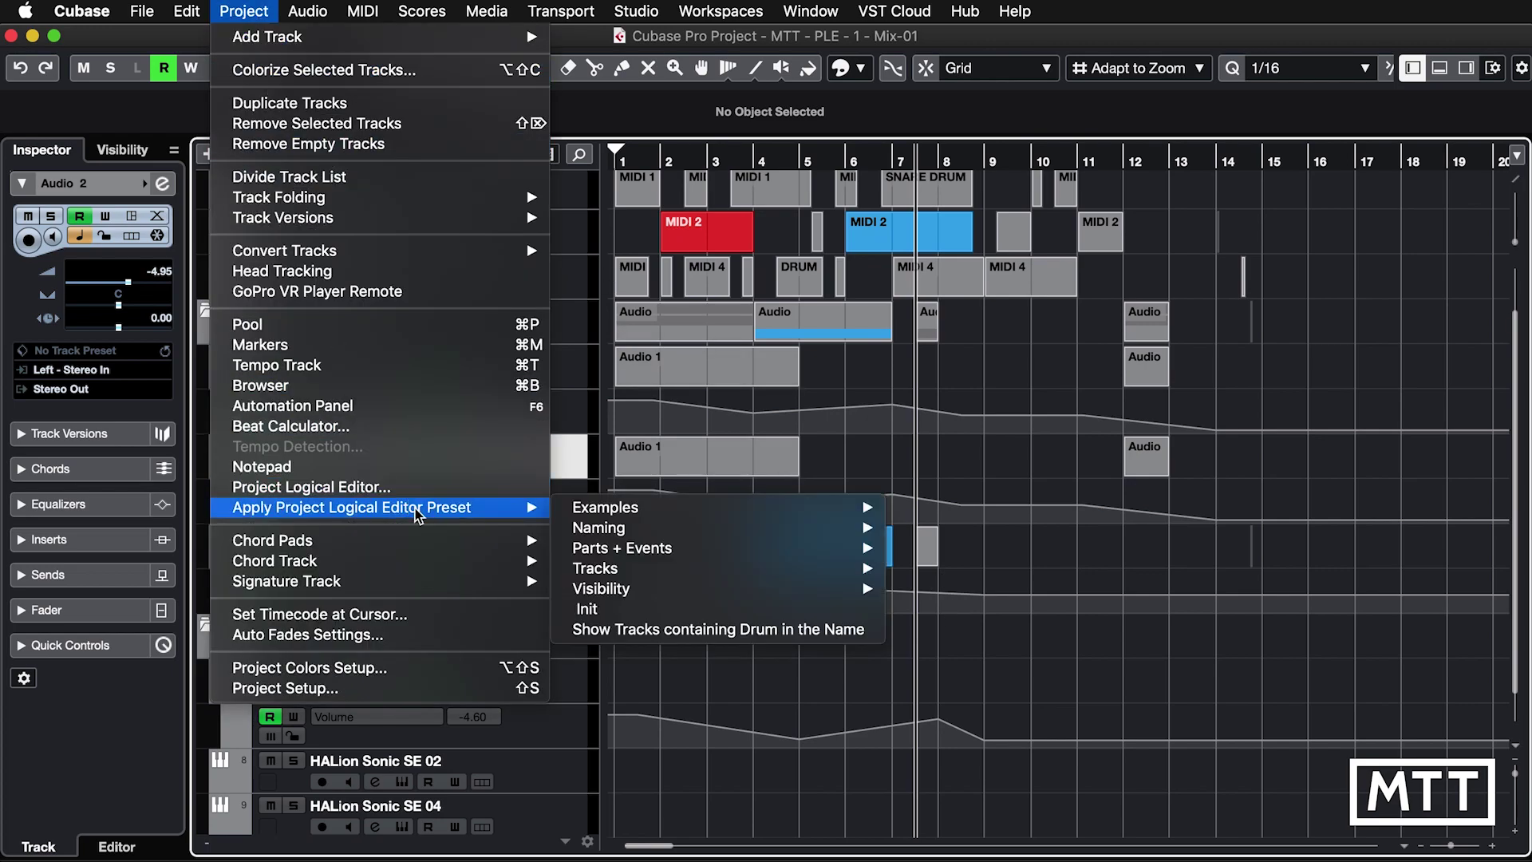
{"action": "mouse_move", "coordinate": [598, 517]}
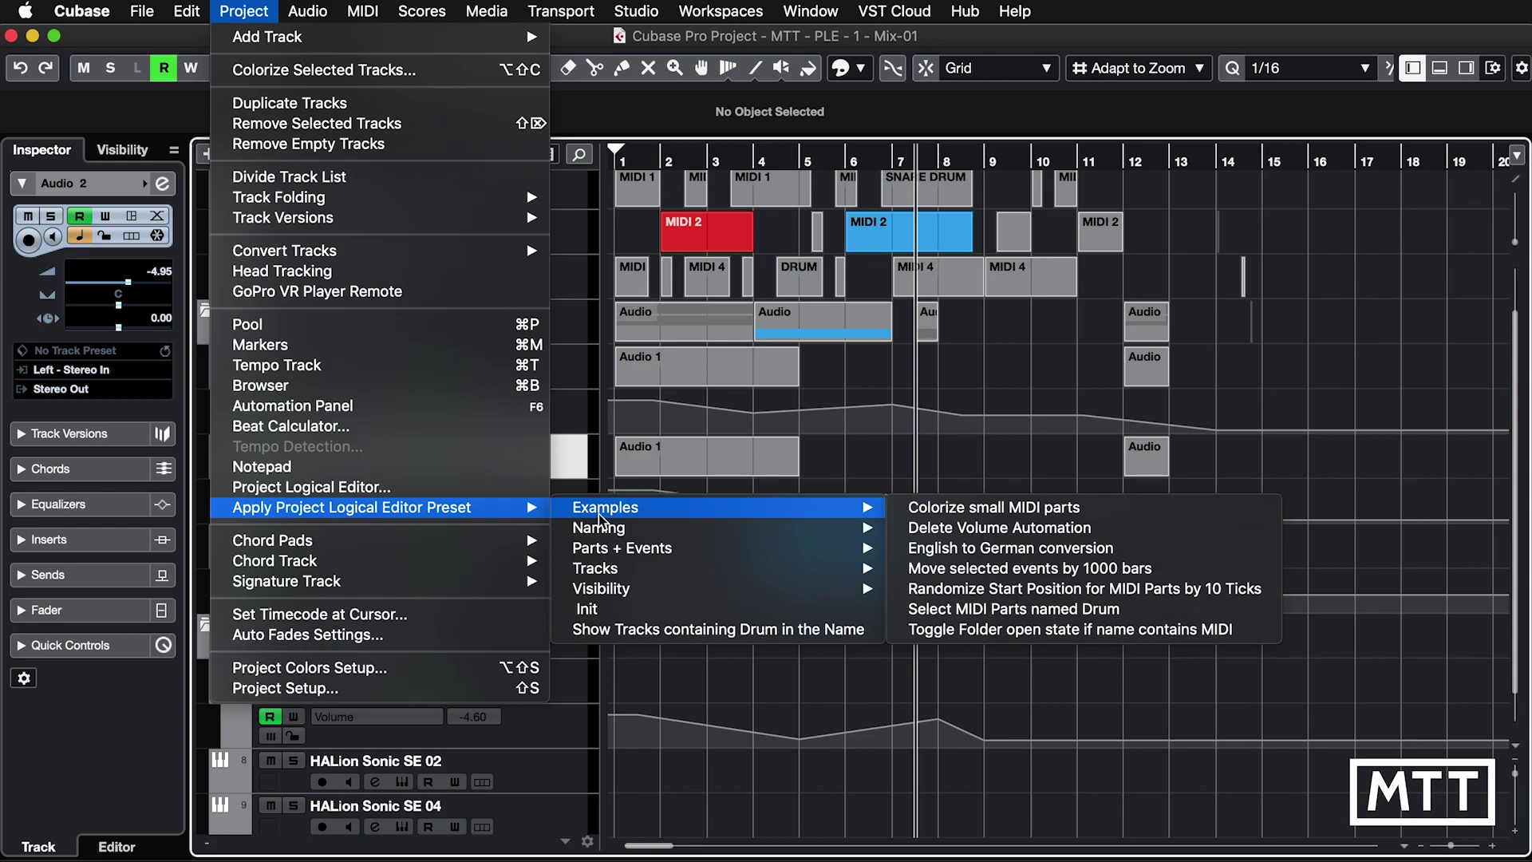
{"action": "mouse_move", "coordinate": [674, 528]}
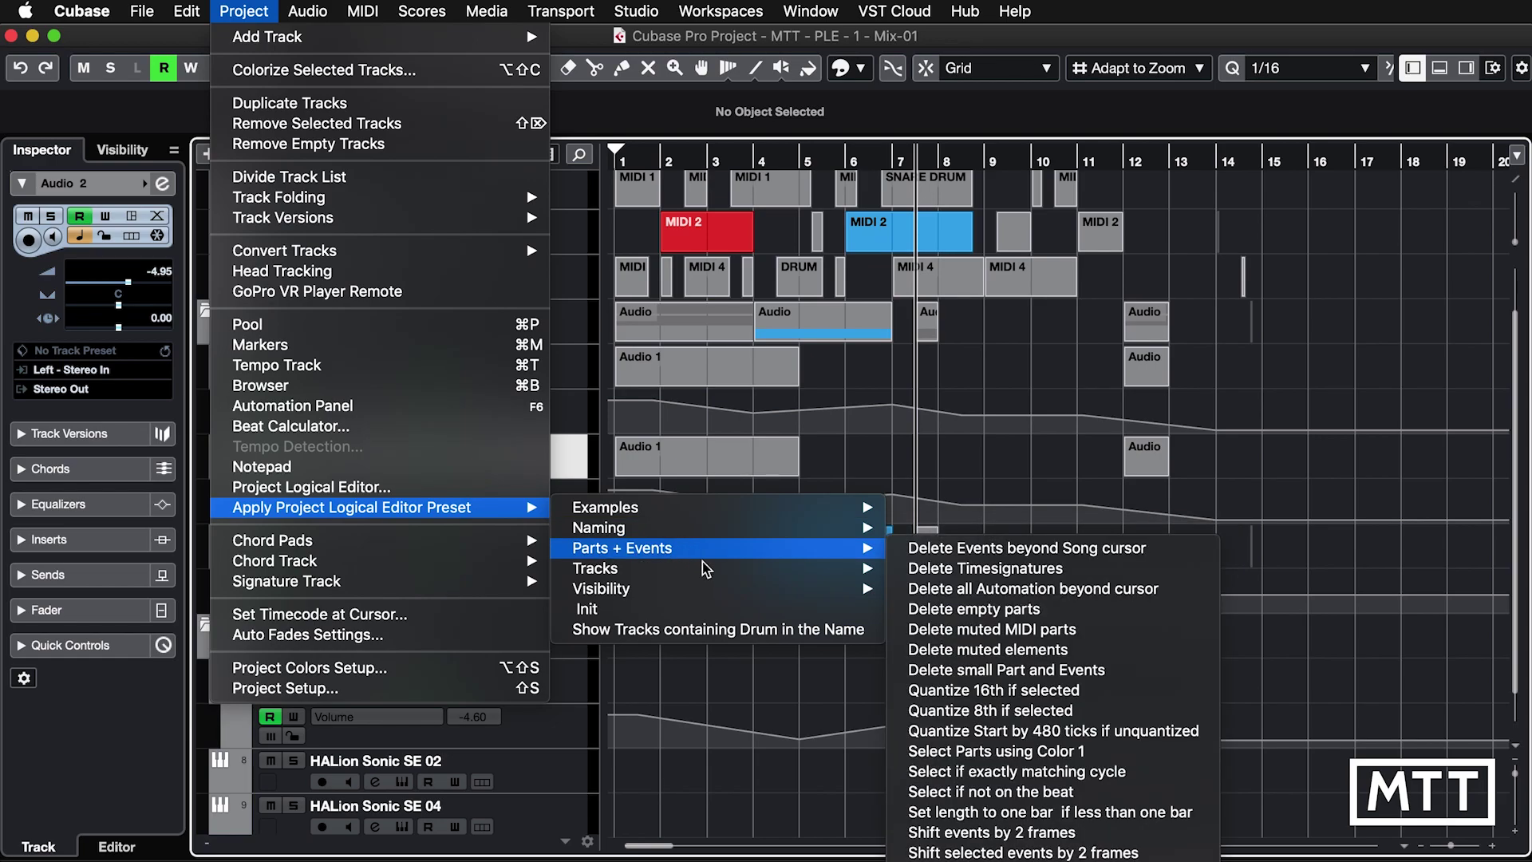
{"action": "mouse_move", "coordinate": [708, 574]}
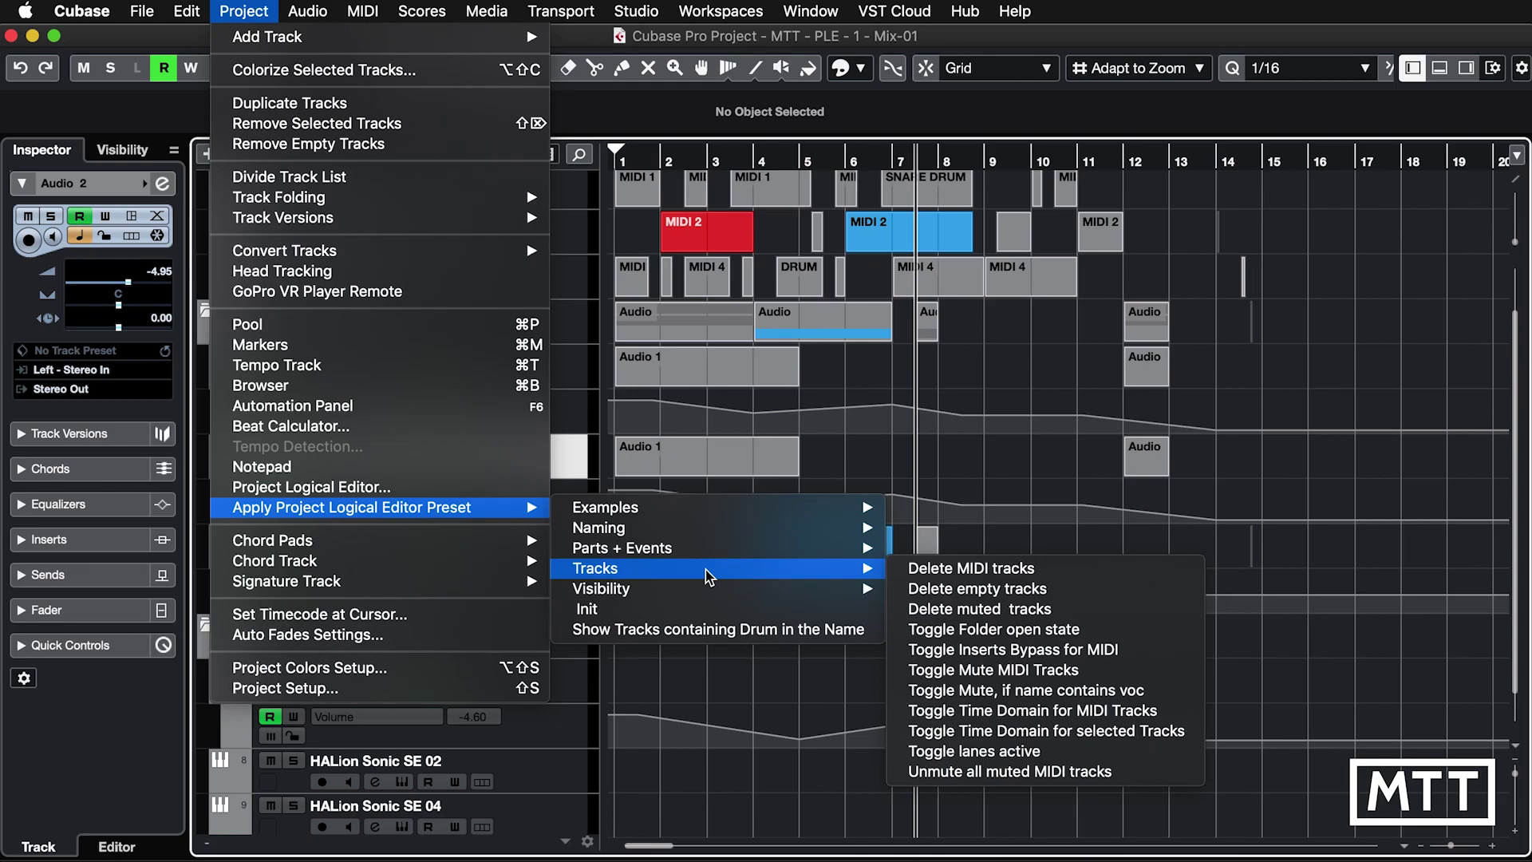